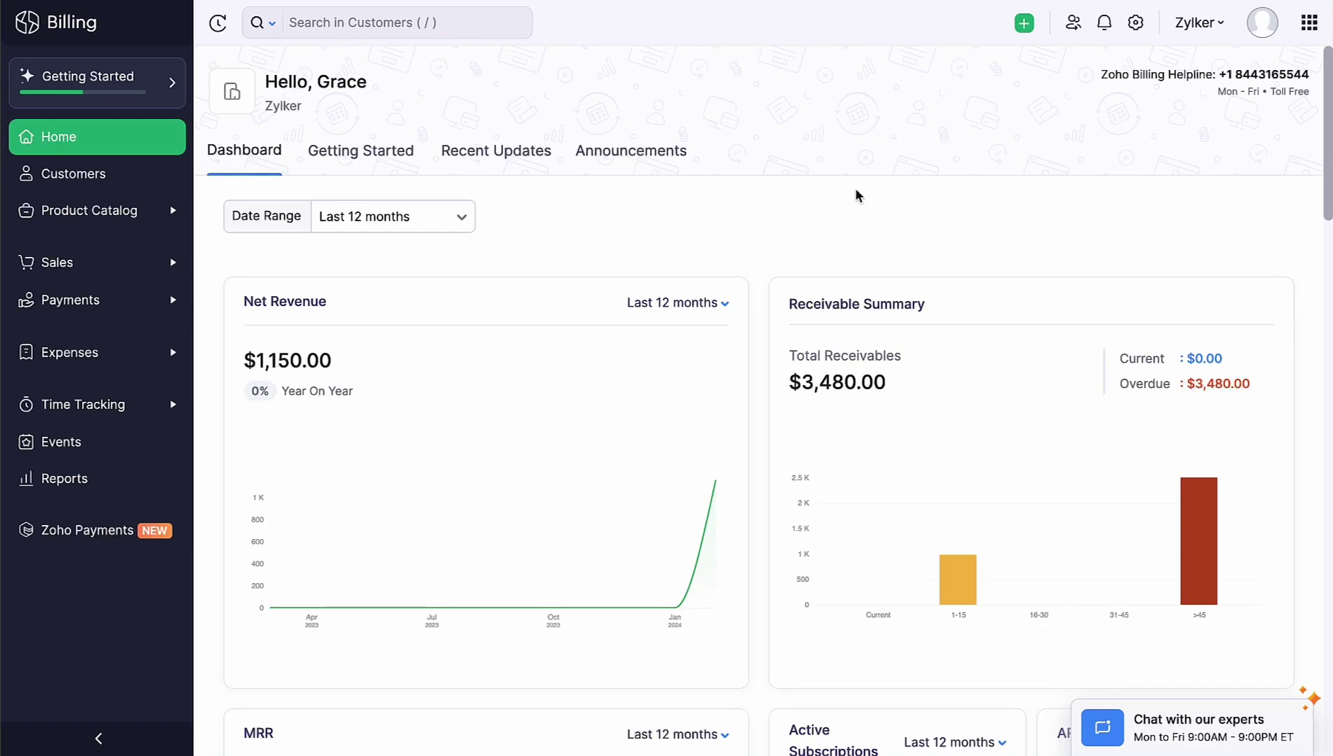
# Create a multi-page hosted payment template named 'Standard' with English as its primary language
pyautogui.click(1135, 23)
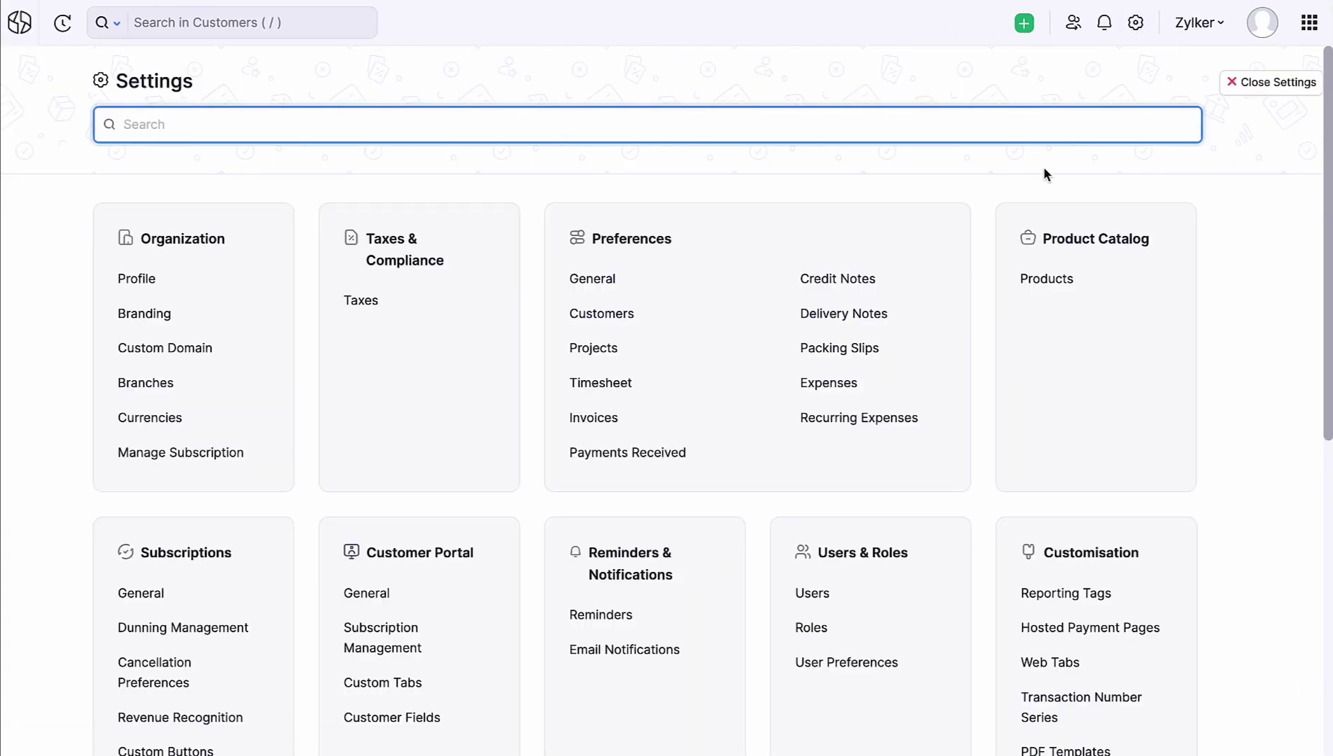
pyautogui.scroll(-2, 1041, 177)
pyautogui.scroll(-2, 1032, 185)
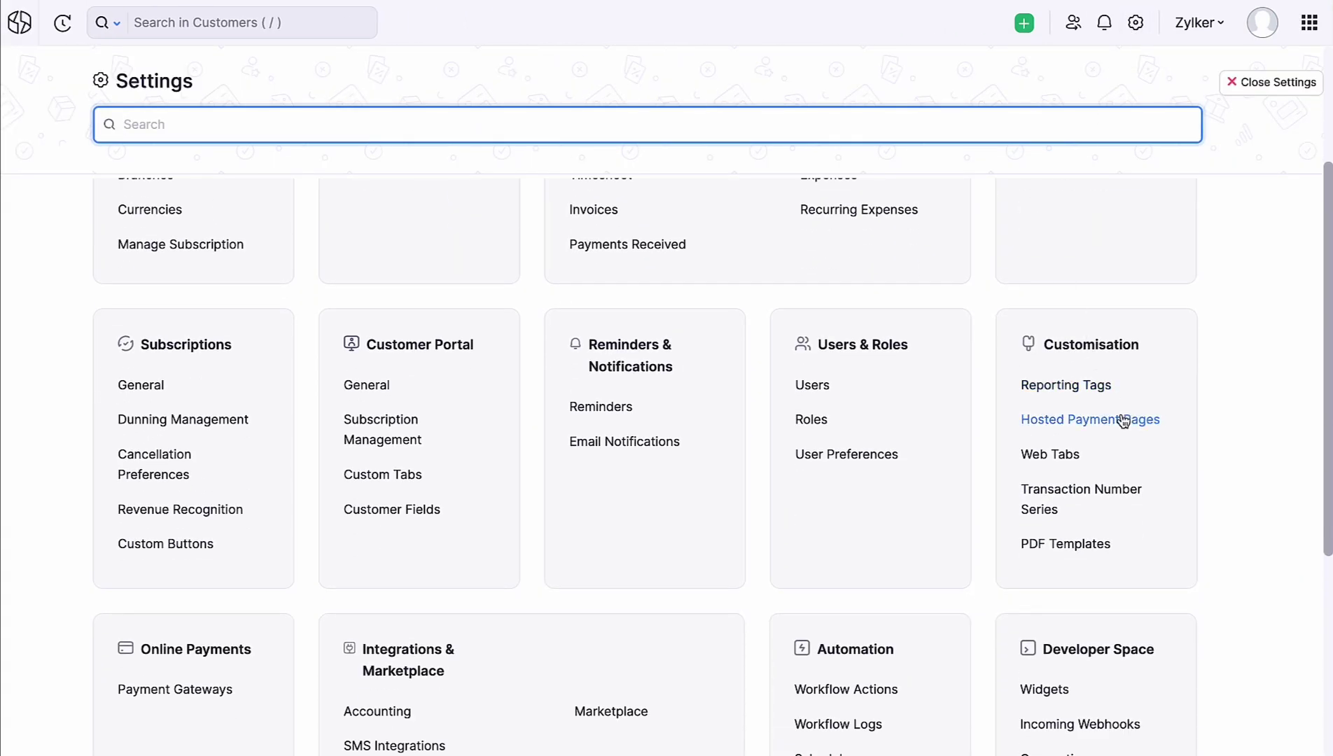
pyautogui.click(1089, 419)
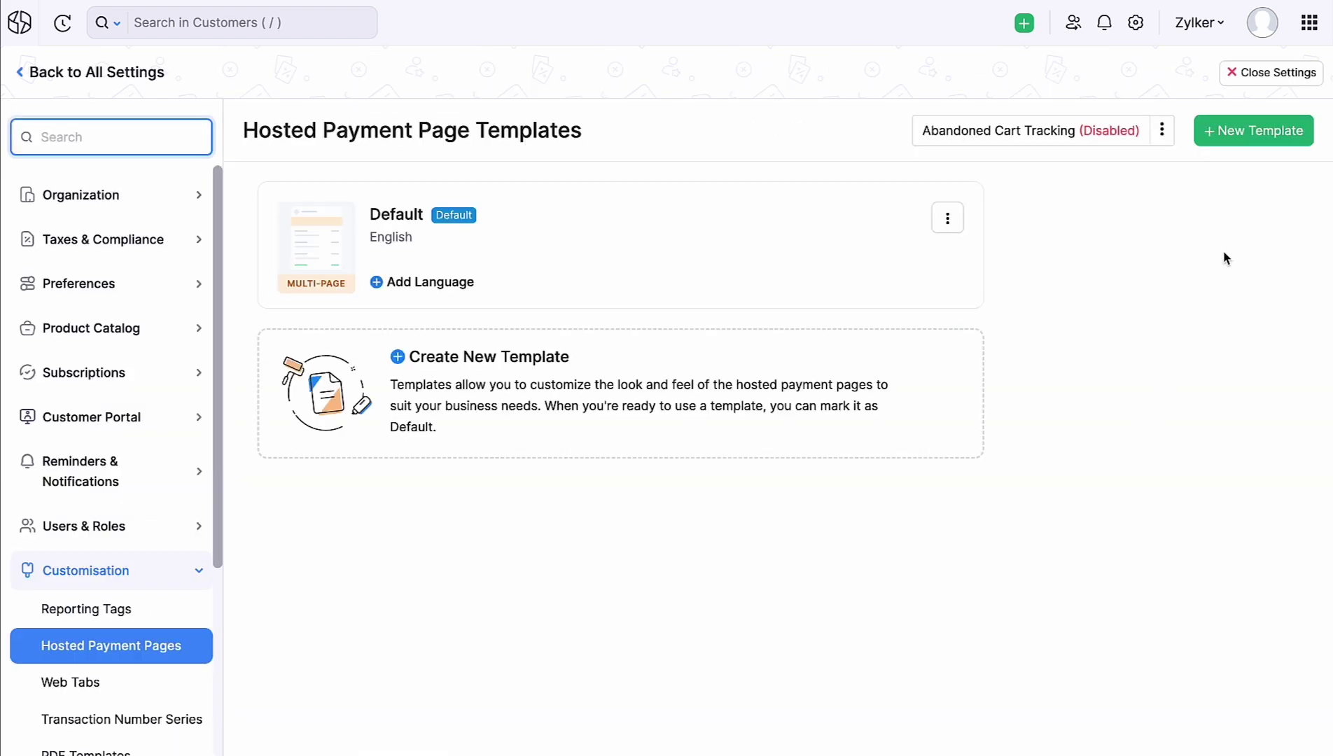
pyautogui.click(1253, 130)
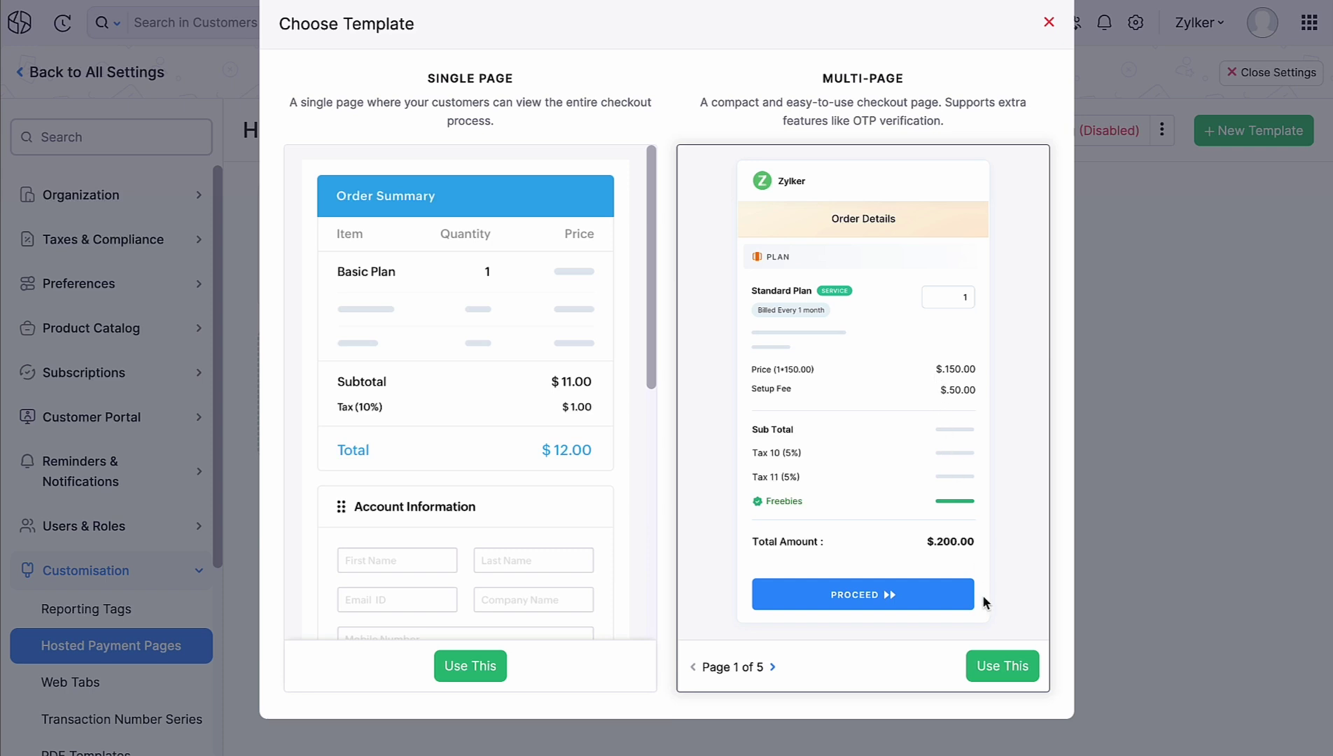
pyautogui.click(1003, 666)
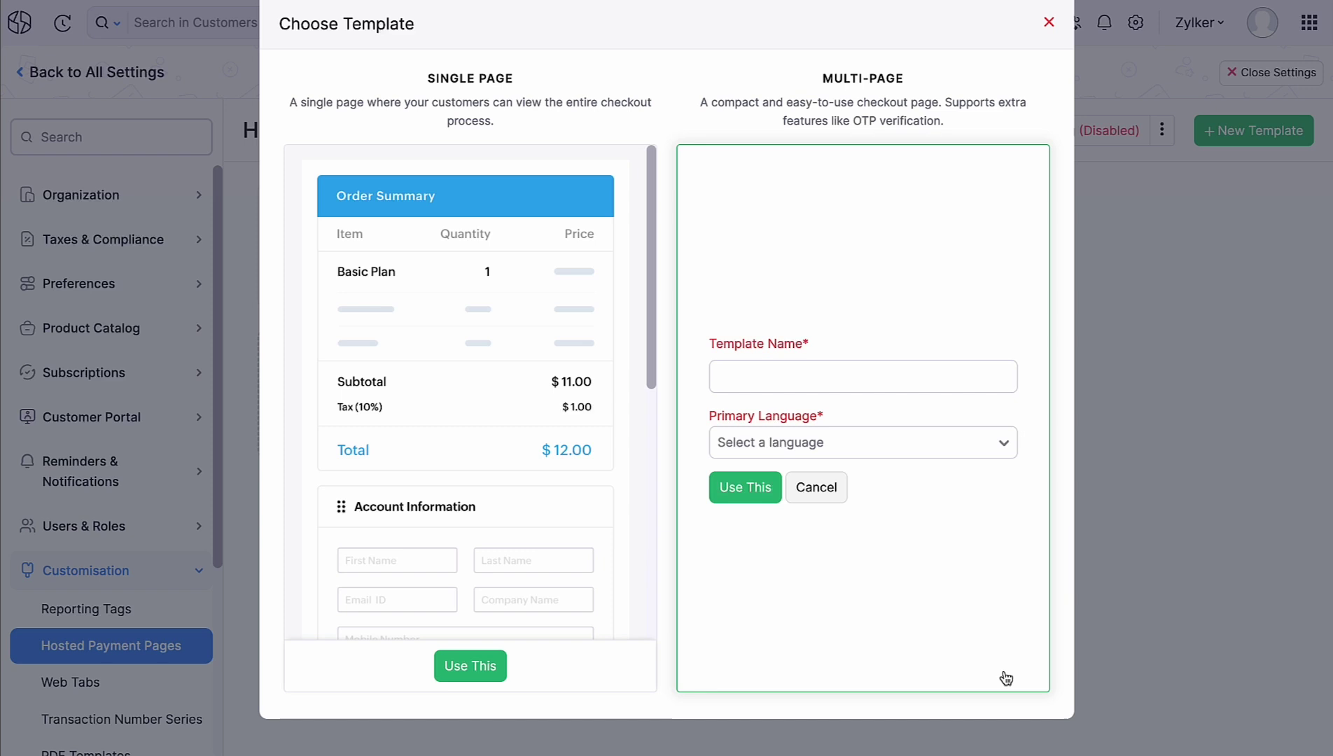
pyautogui.click(856, 377)
pyautogui.write('Standard')
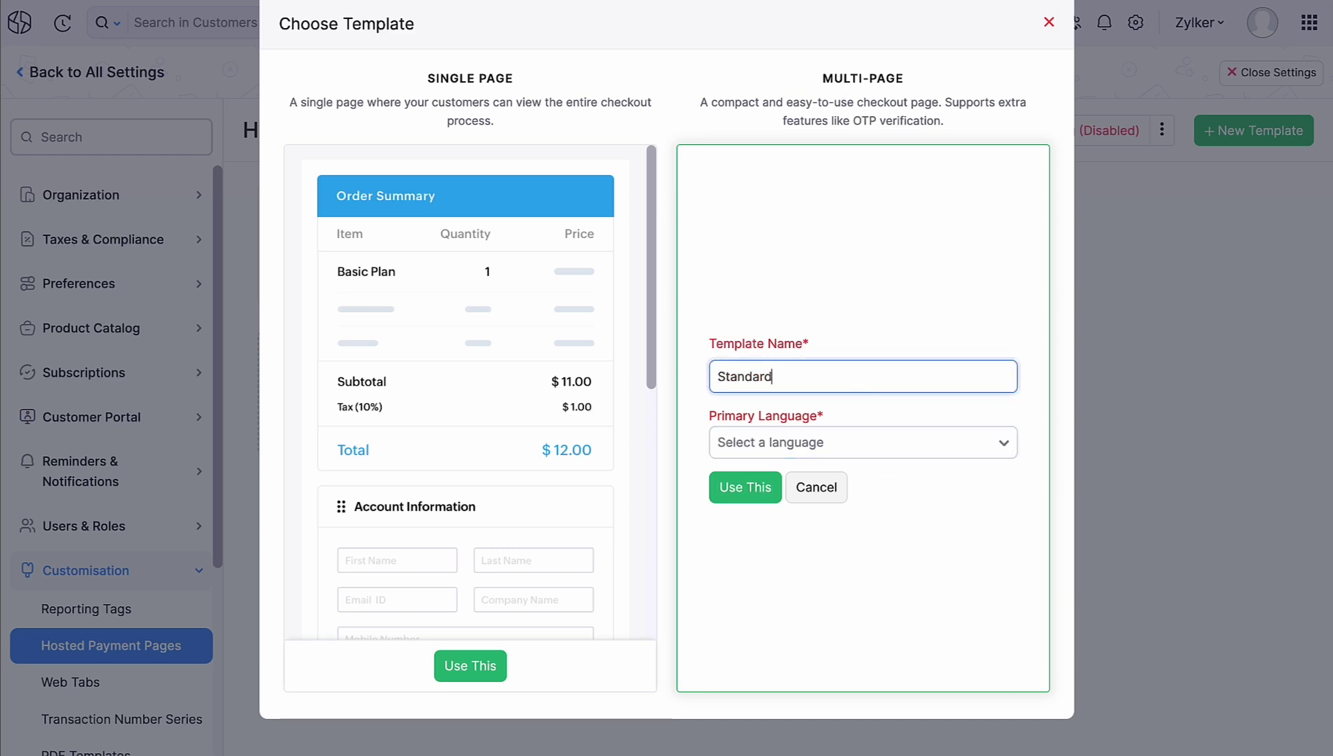
pyautogui.click(906, 441)
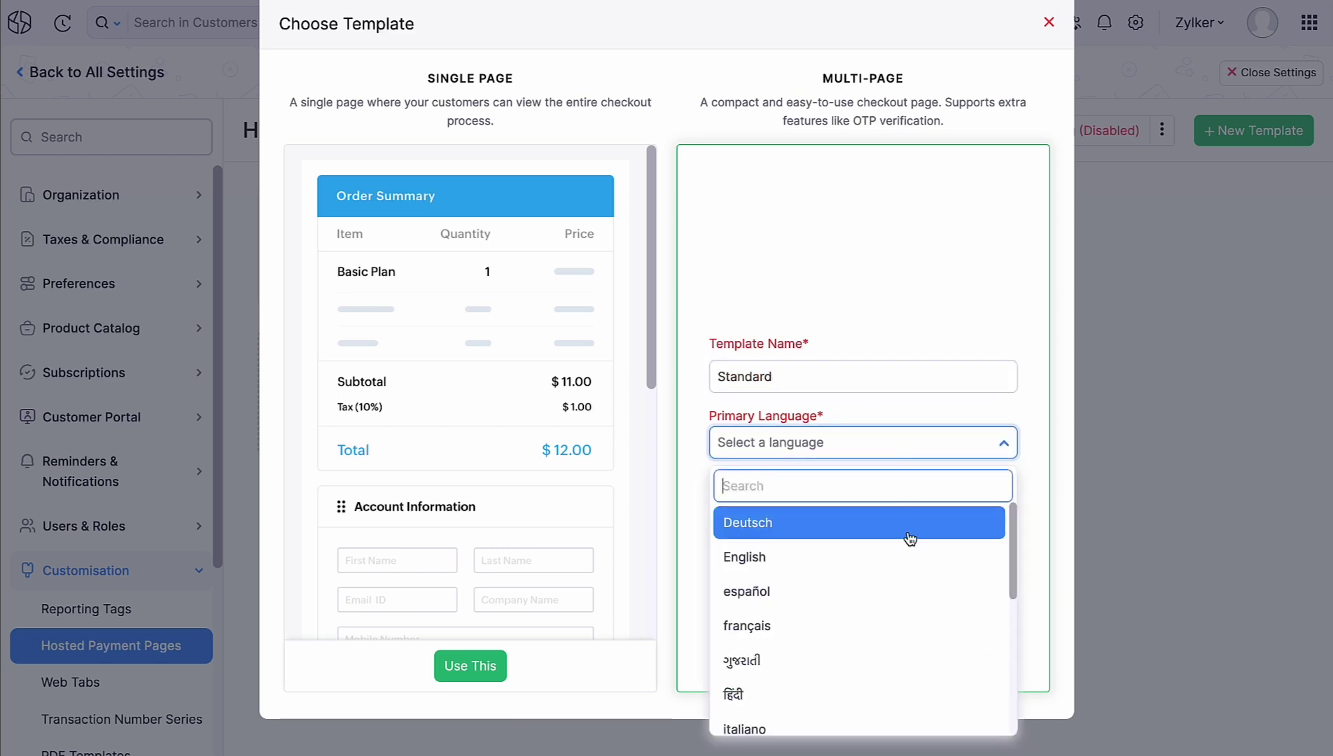
pyautogui.click(909, 557)
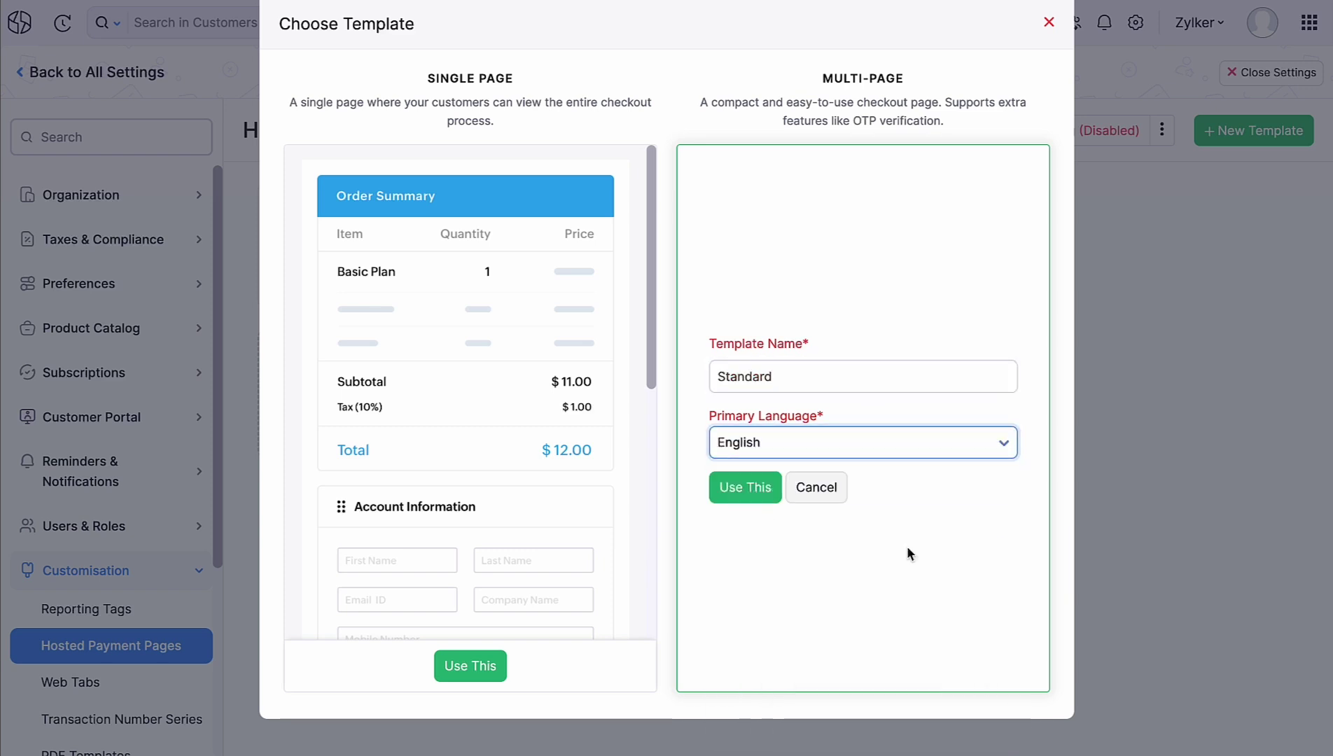
pyautogui.click(744, 487)
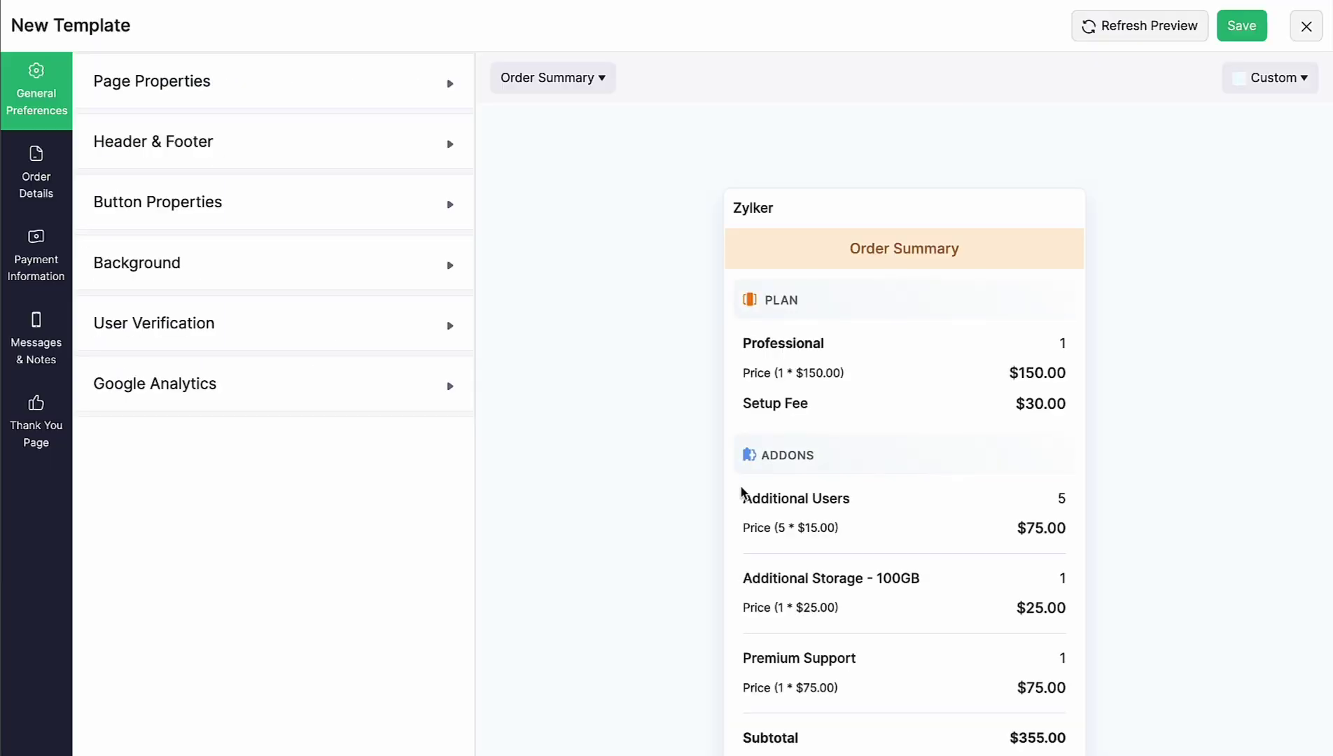
# Set Email Verification under User Verification to Mandatory and save the Standard template
pyautogui.click(451, 343)
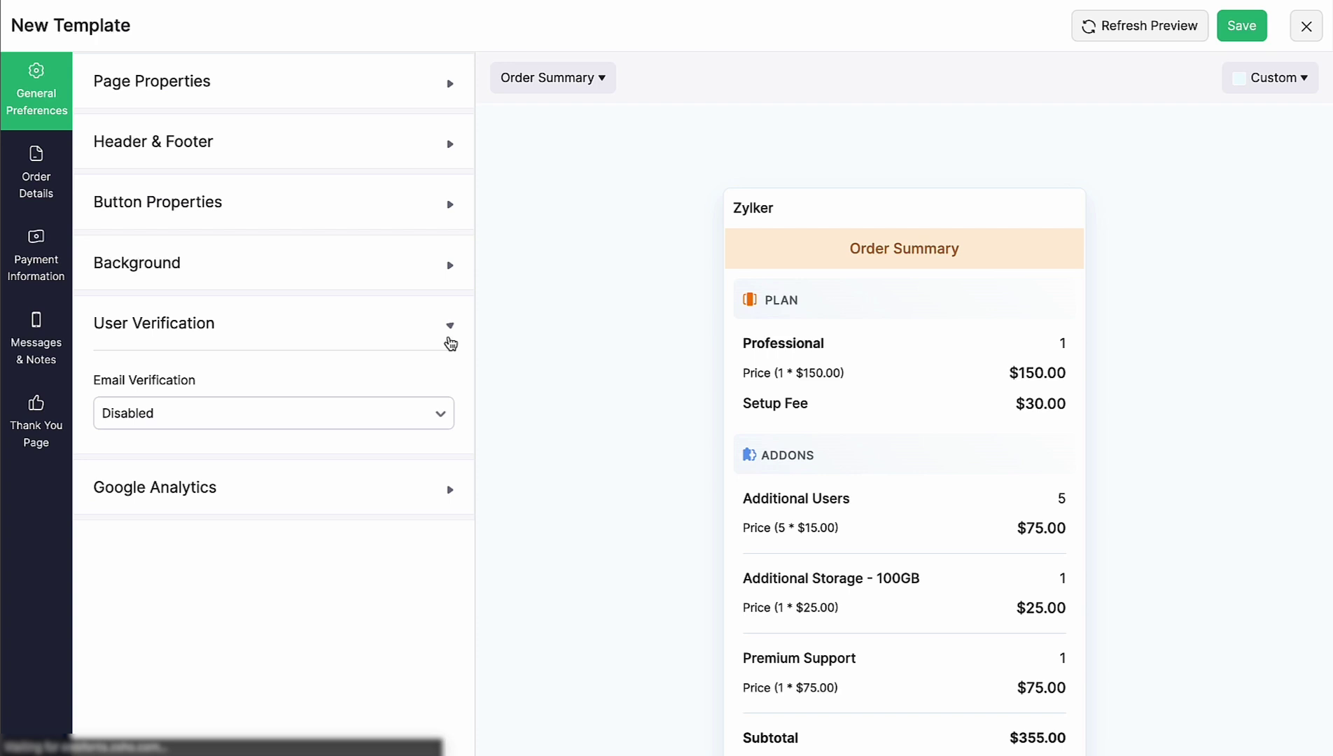
pyautogui.click(374, 413)
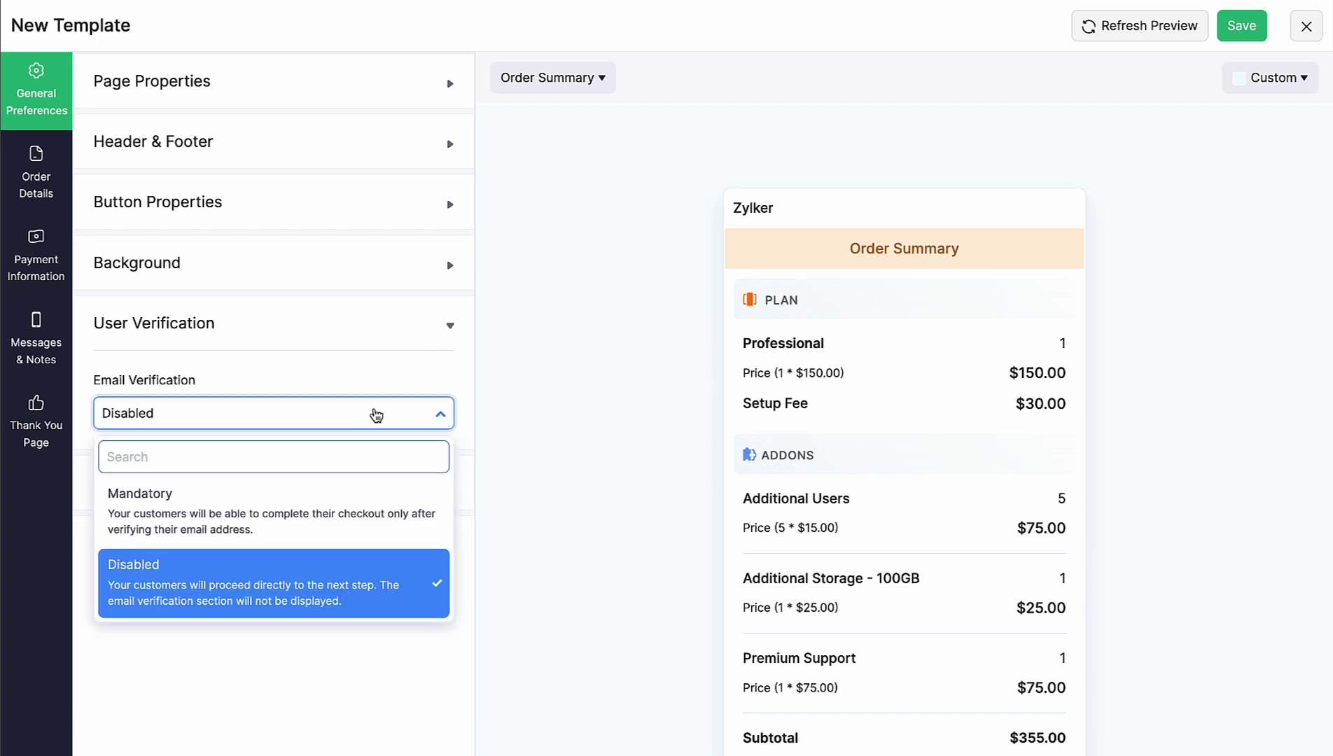
pyautogui.click(318, 501)
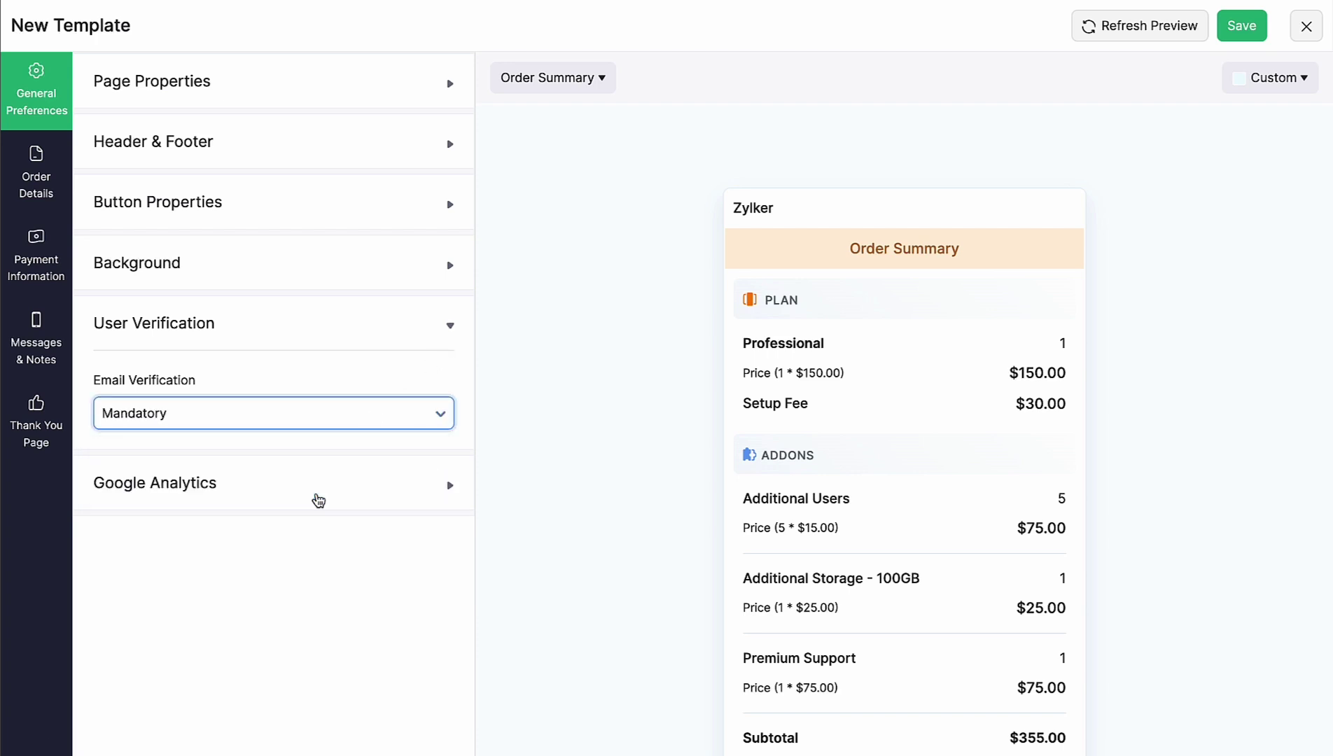
pyautogui.click(1238, 25)
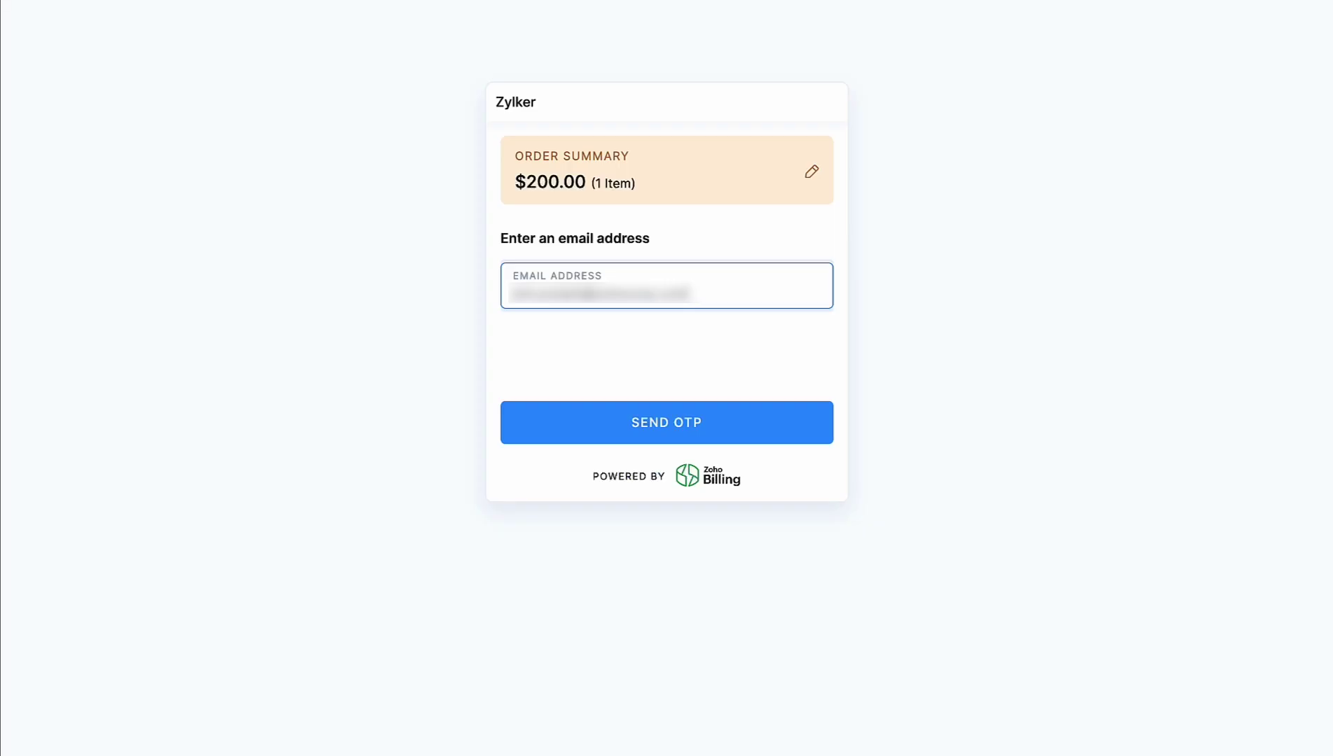
# Send the checkout email OTP and submit the account information for company Zilium
pyautogui.click(614, 421)
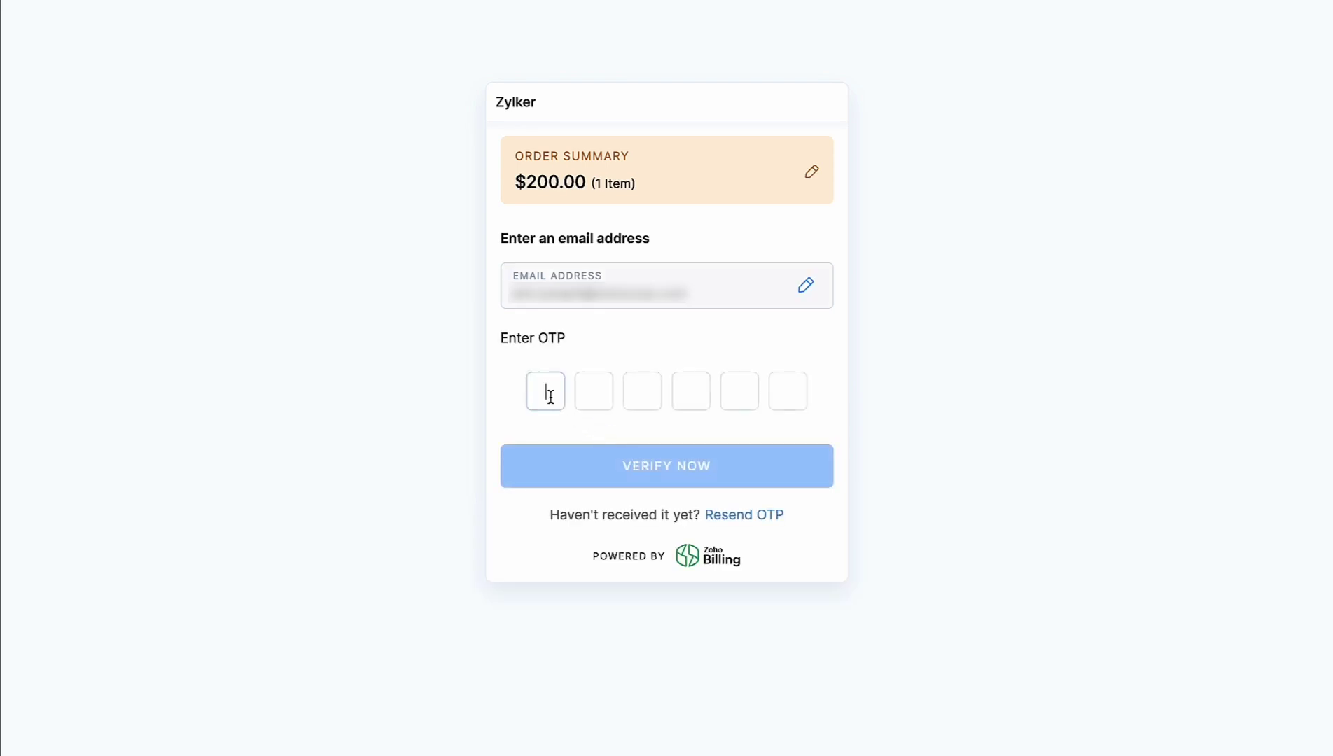
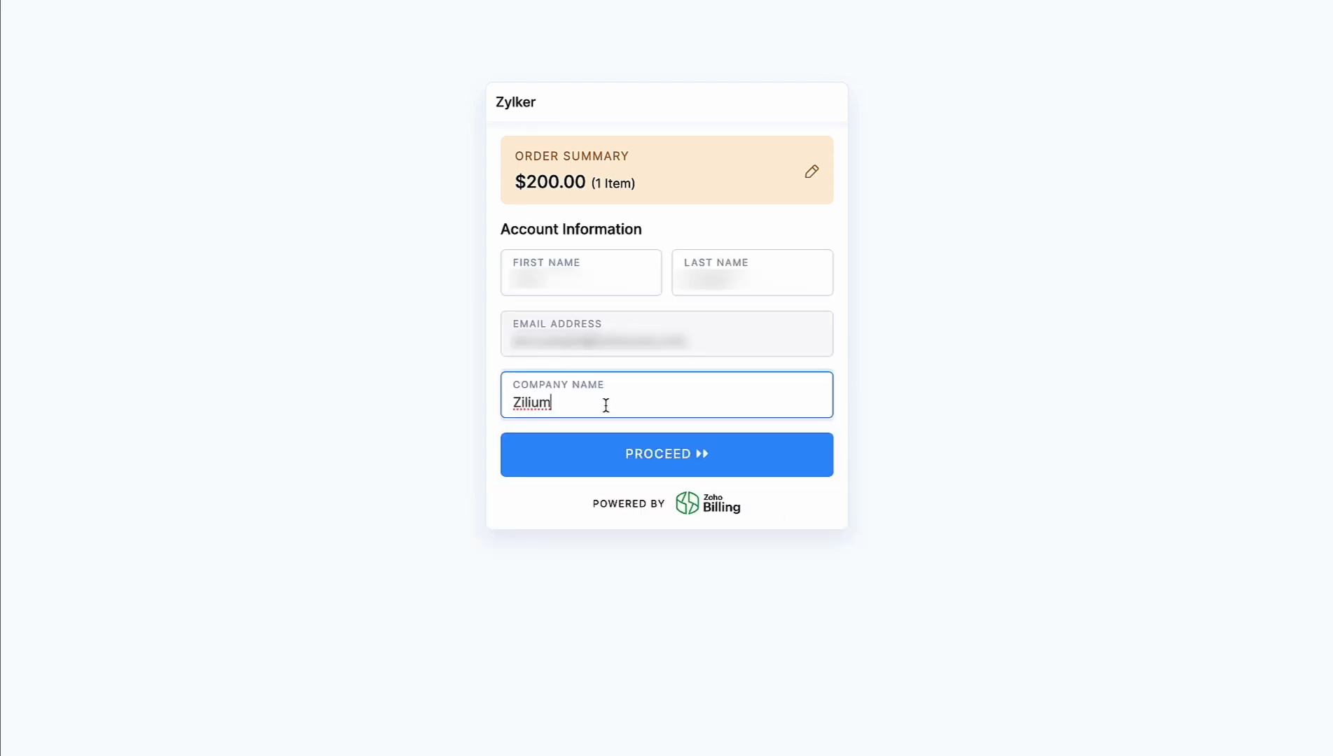
pyautogui.click(594, 446)
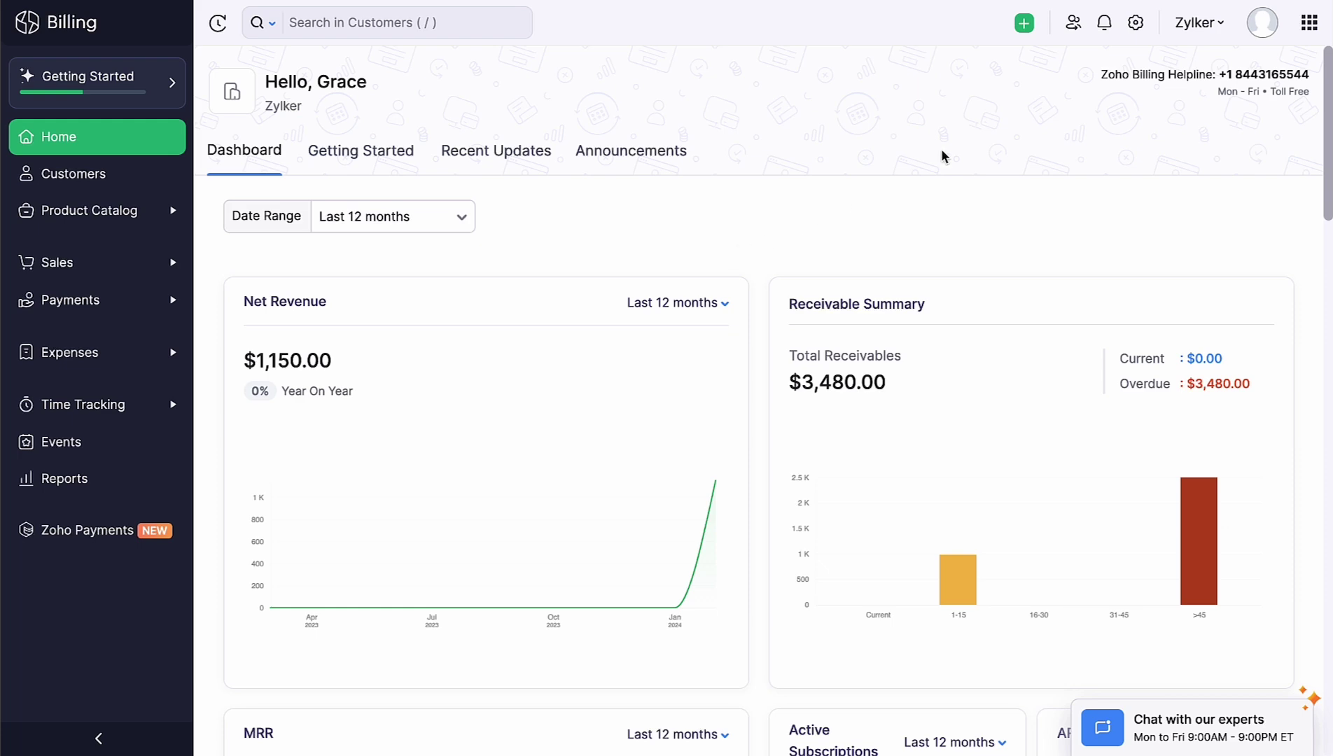
# Enable Abandoned Cart Tracking under Settings > Hosted Payment Pages and confirm it
pyautogui.click(1134, 23)
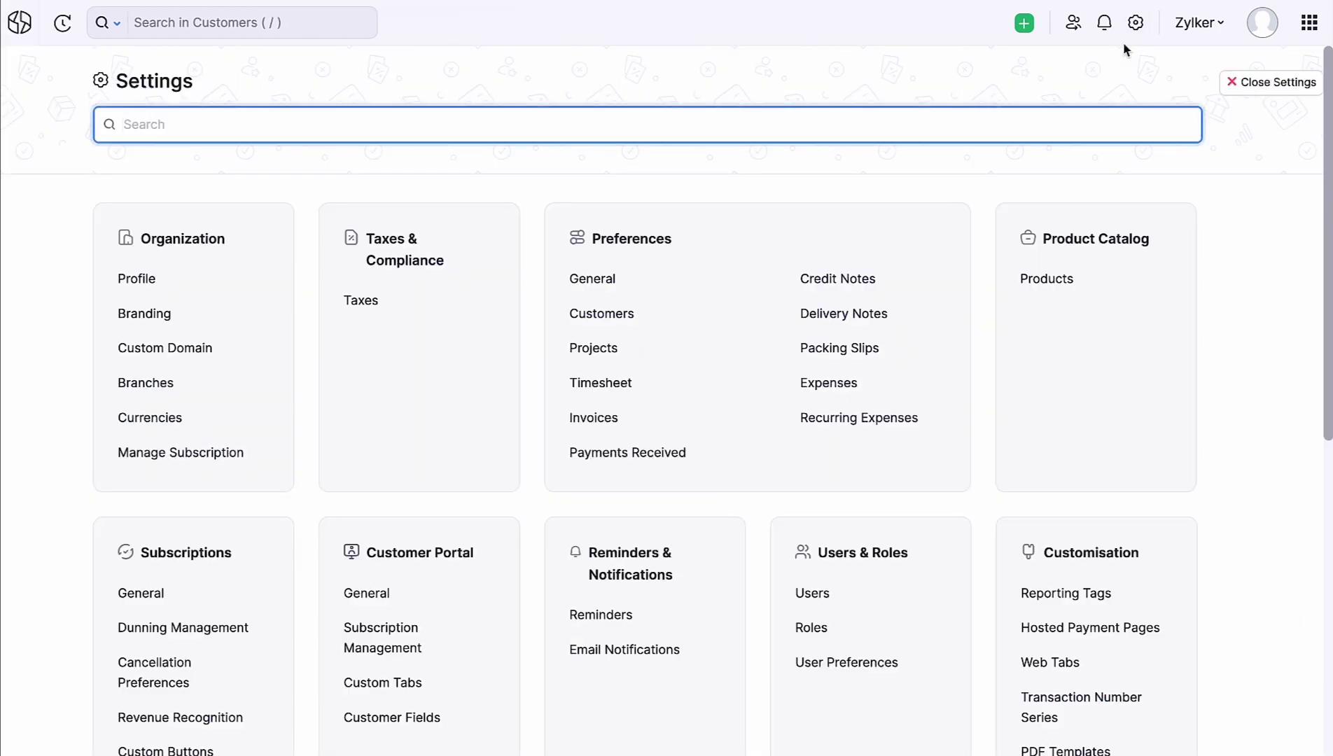
pyautogui.scroll(-3, 995, 347)
pyautogui.scroll(-2, 994, 347)
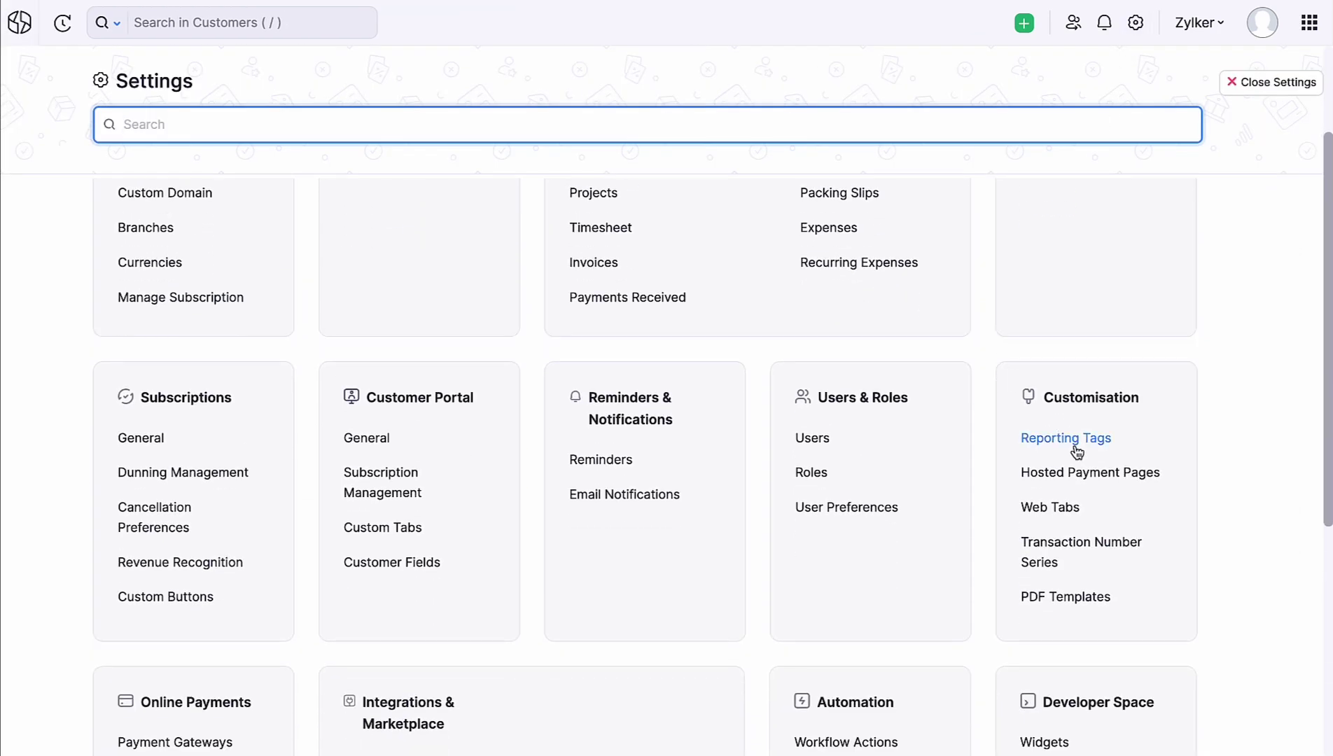
pyautogui.click(1089, 472)
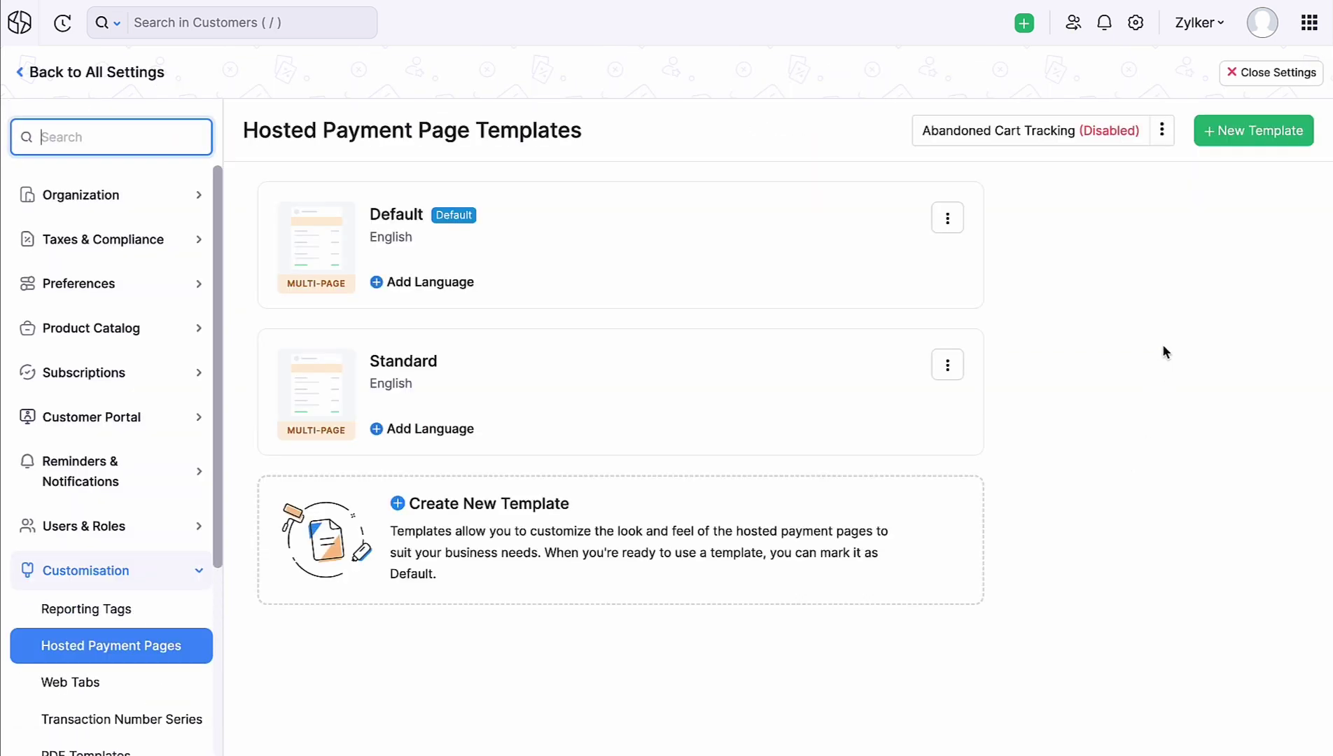
pyautogui.click(1163, 136)
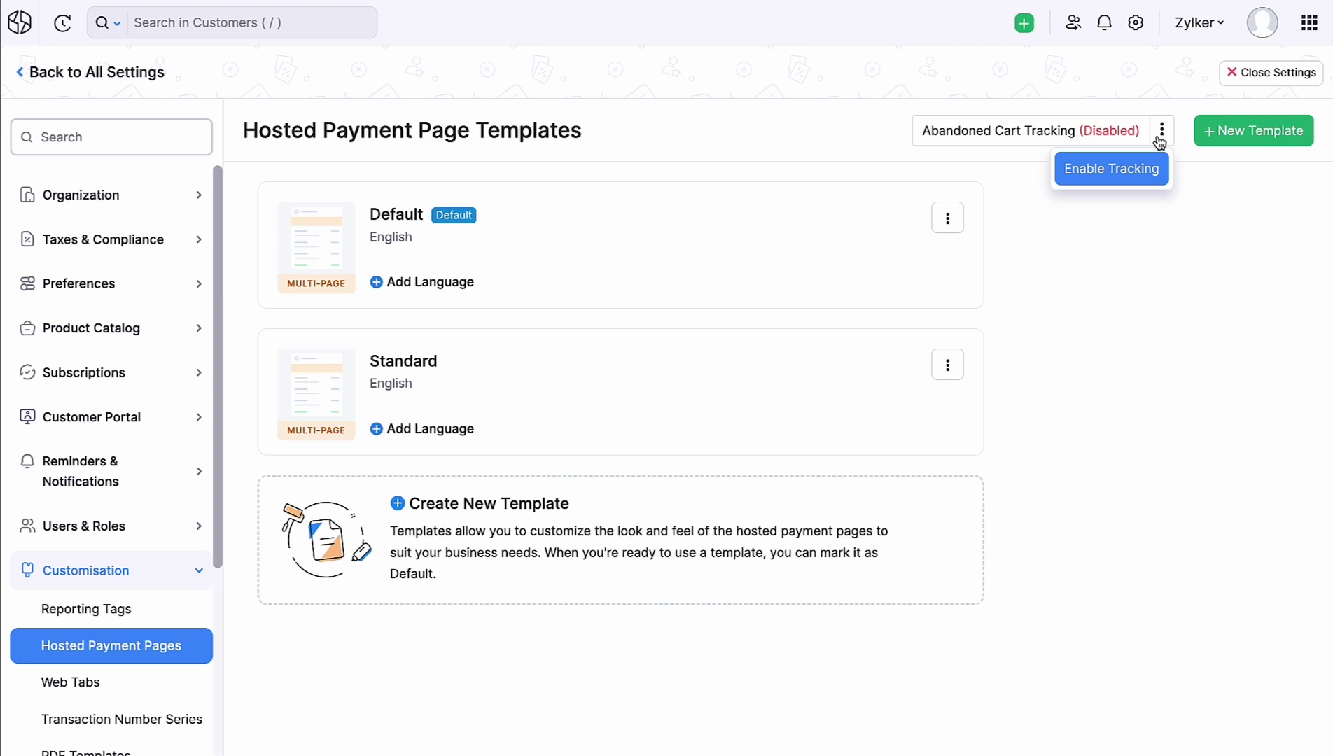
pyautogui.click(1111, 169)
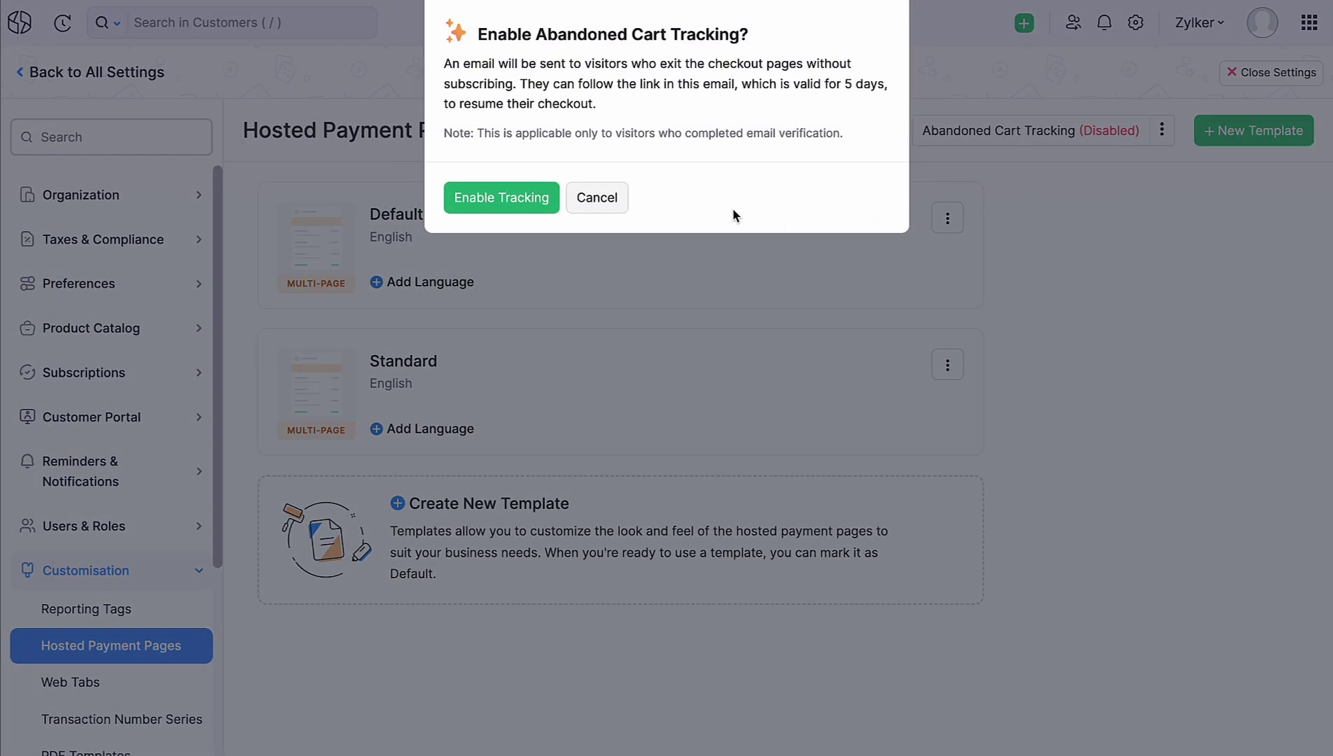
pyautogui.click(544, 199)
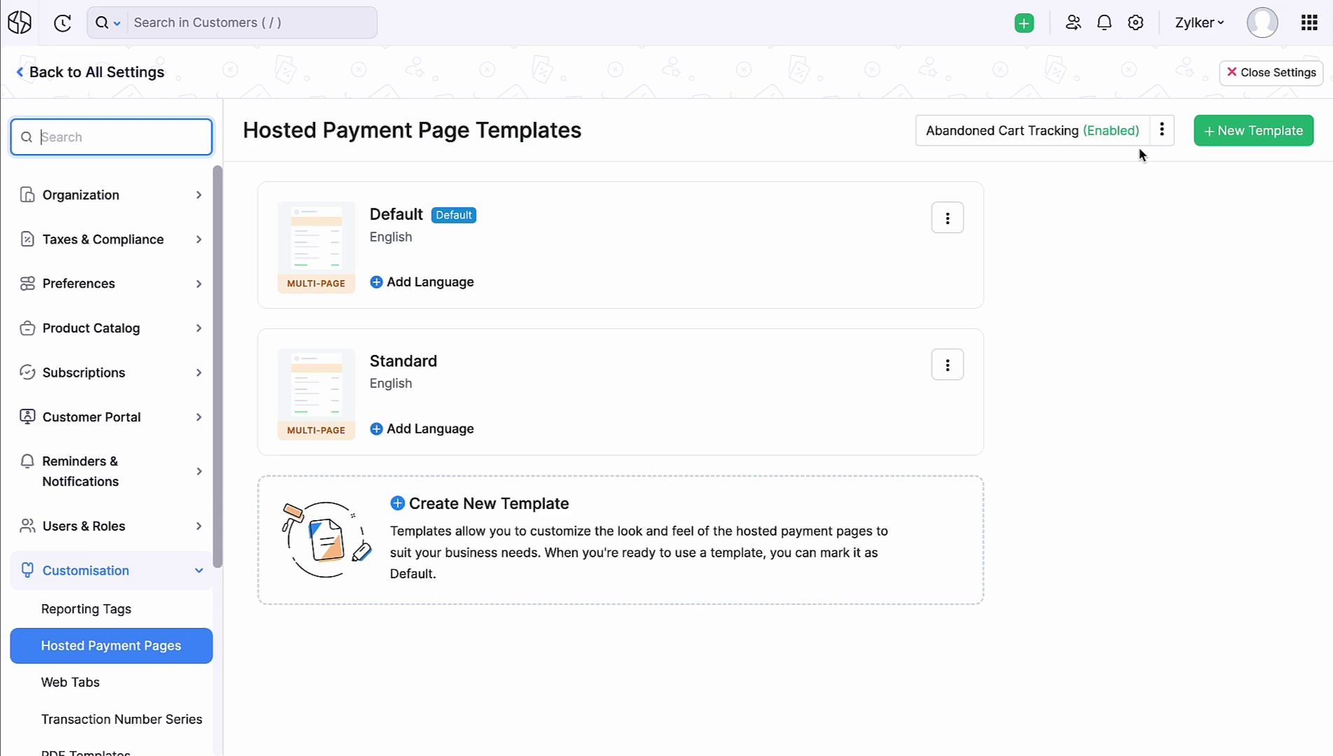
# Edit the abandoned cart notification email, review its placeholders without inserting any, and save it
pyautogui.click(1161, 130)
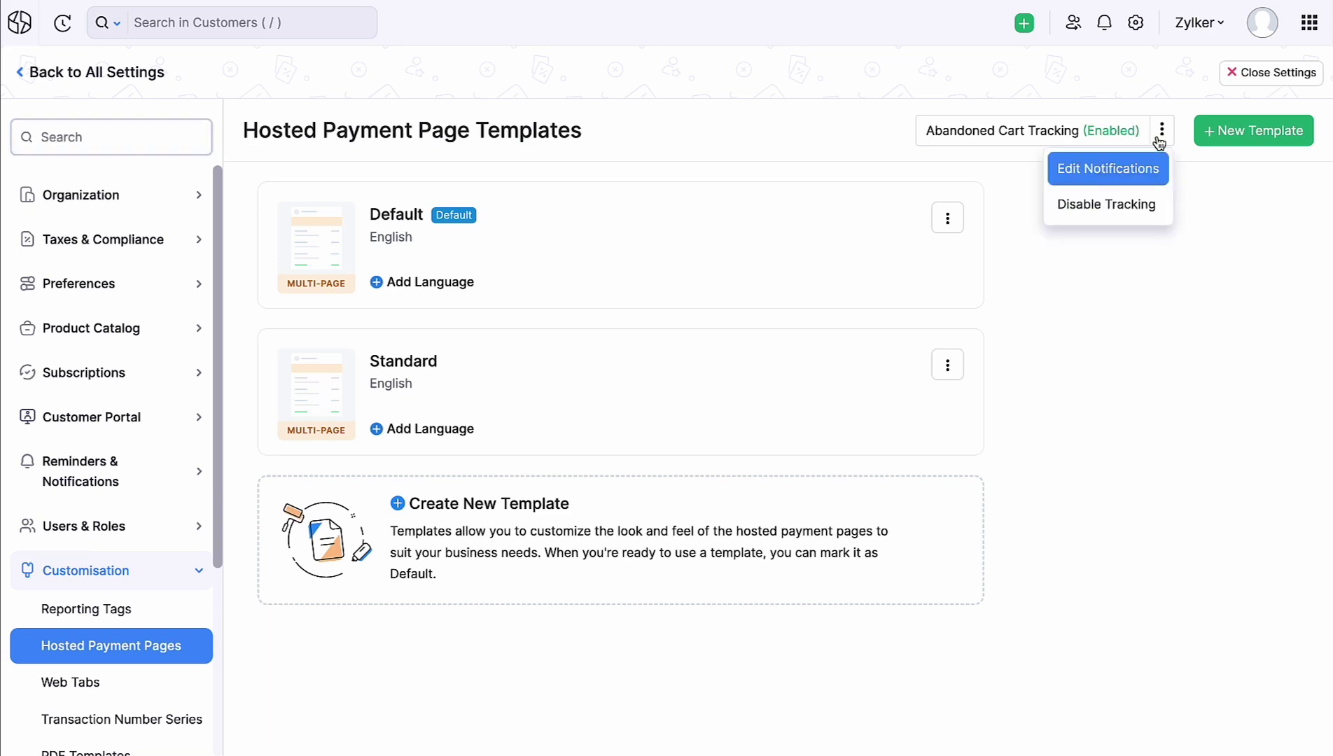
pyautogui.click(1108, 168)
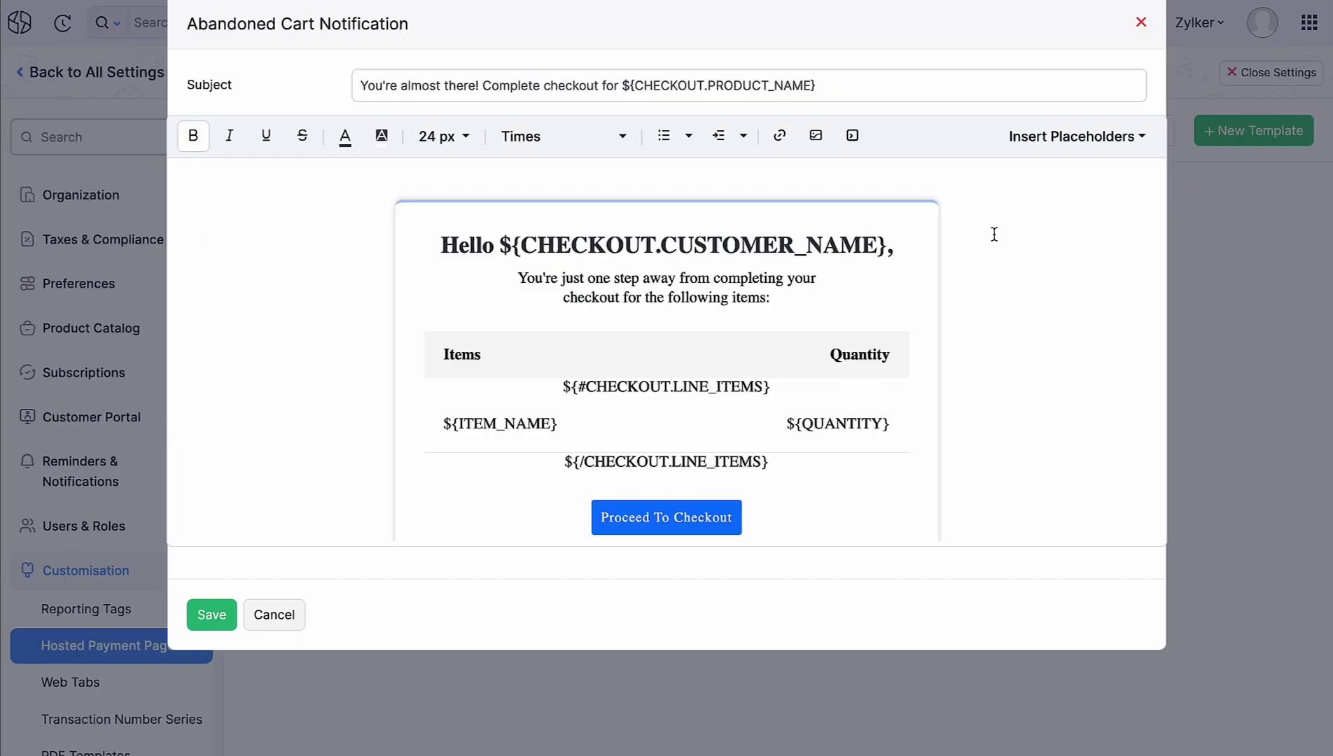
pyautogui.scroll(-4, 921, 287)
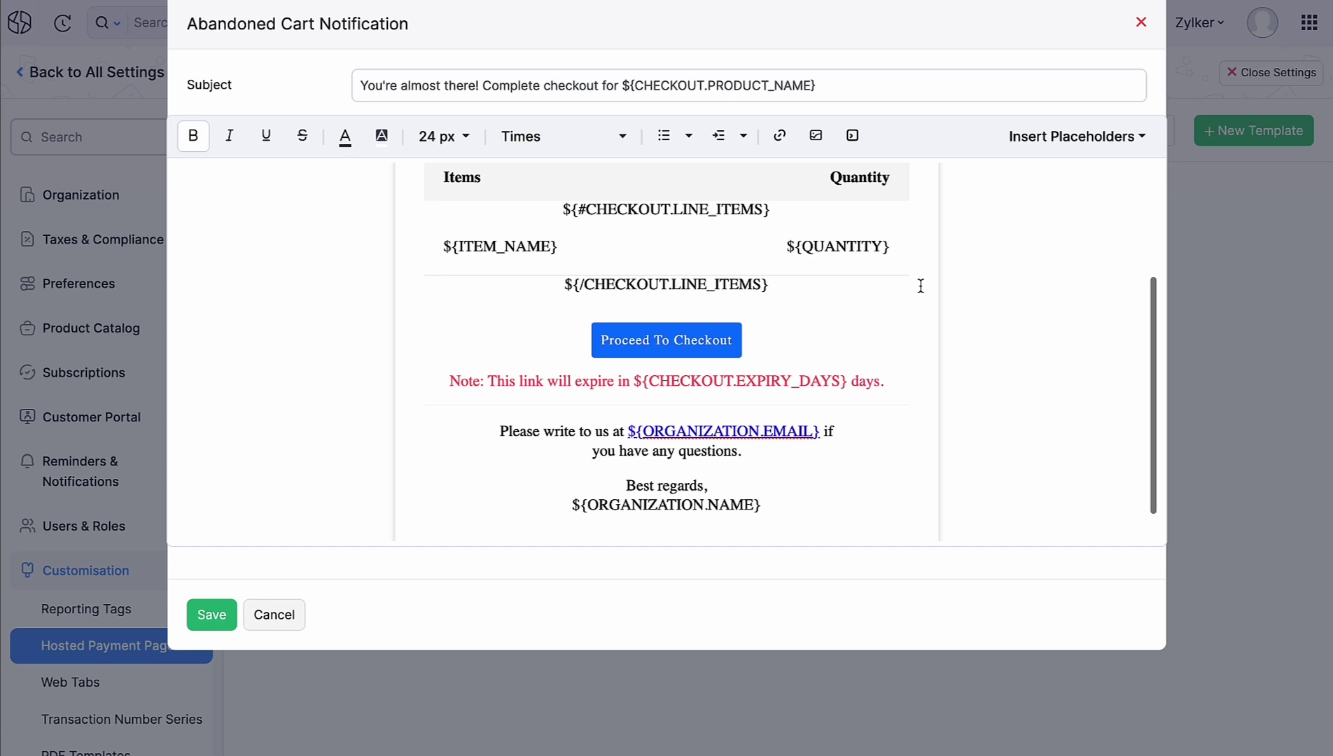
pyautogui.scroll(-2, 920, 286)
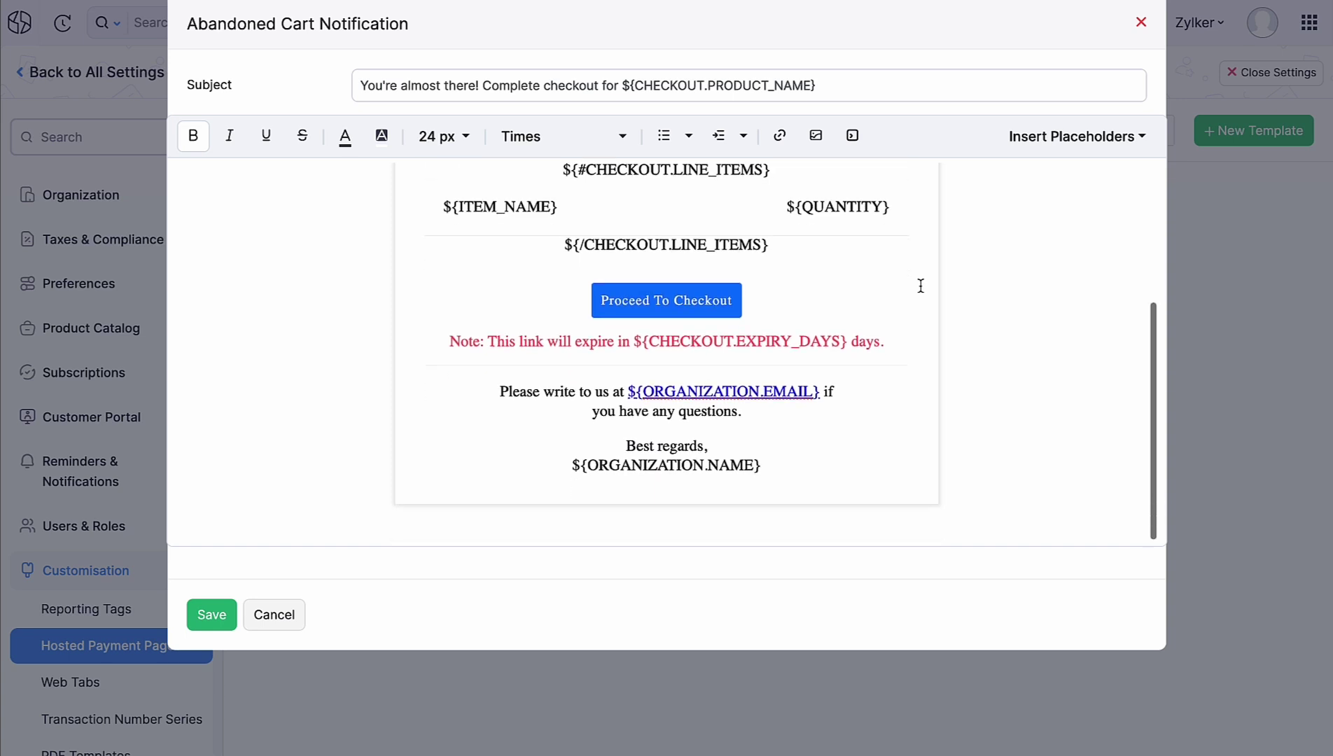
pyautogui.click(1089, 140)
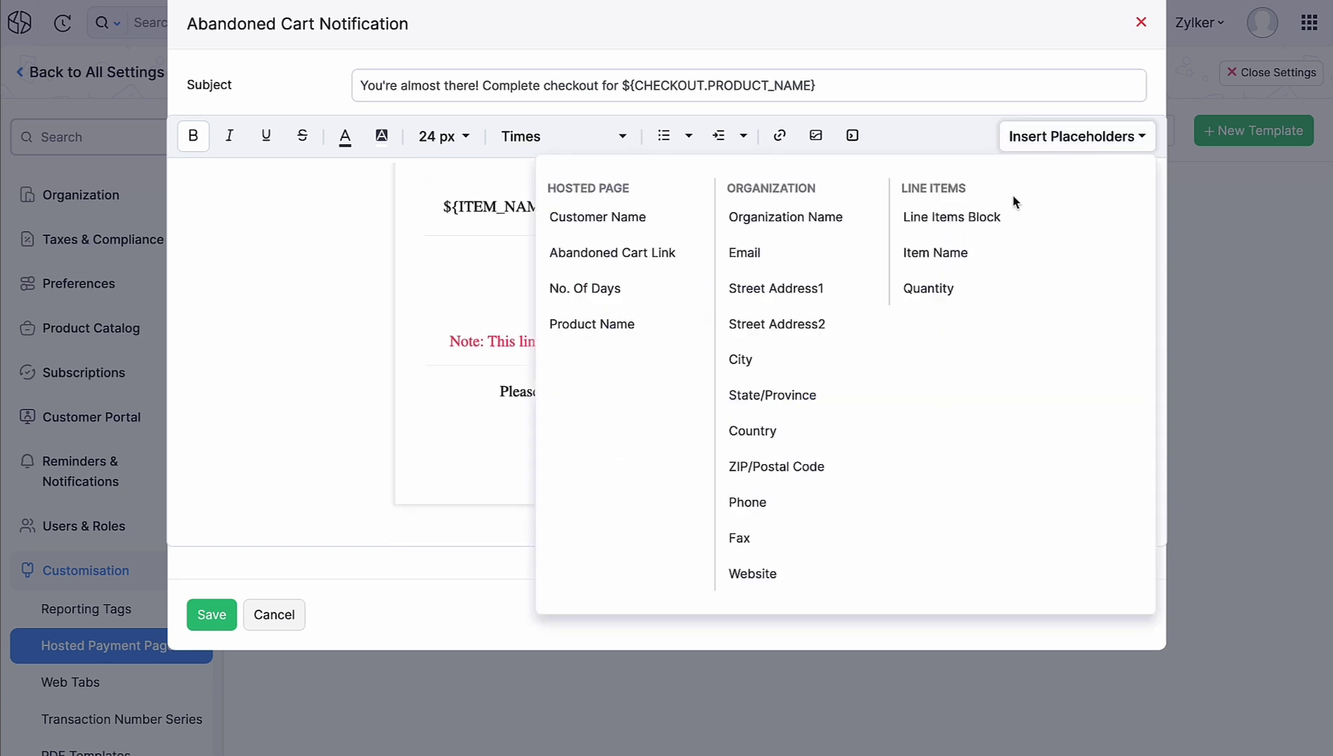
pyautogui.click(935, 254)
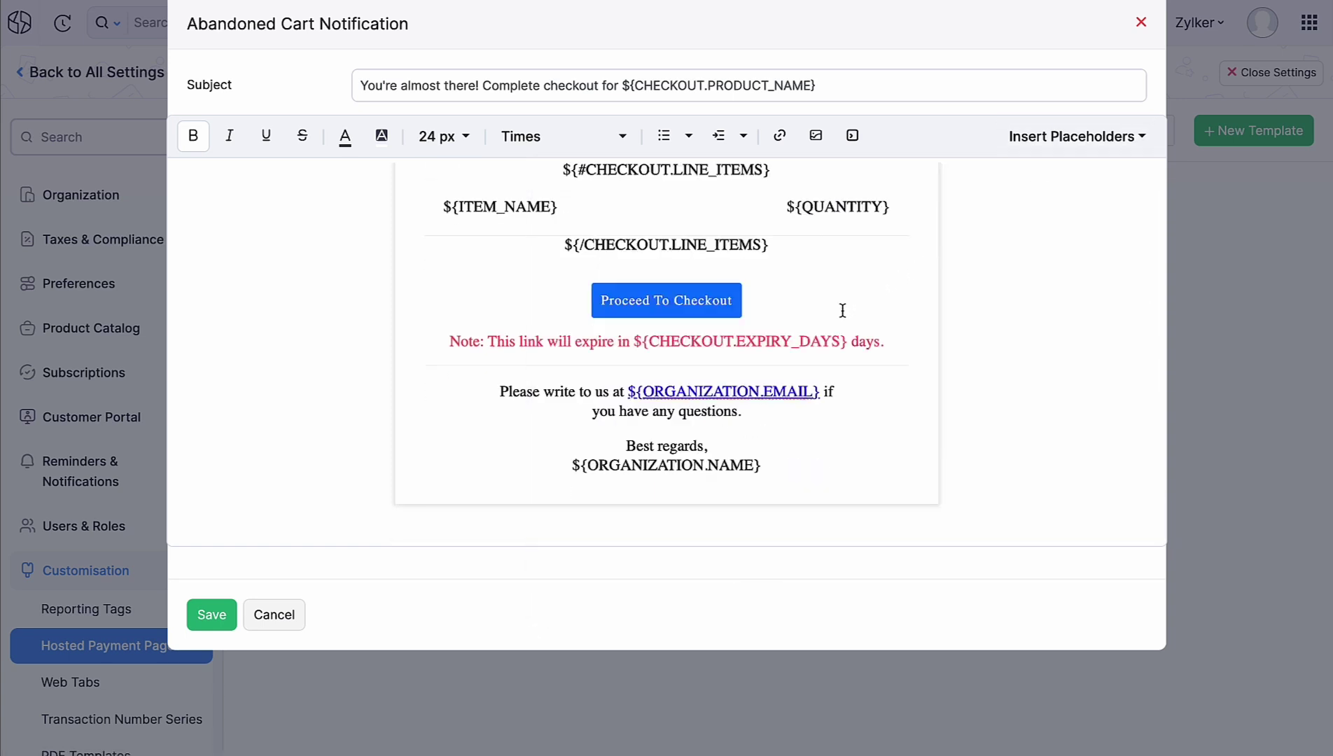
pyautogui.click(212, 614)
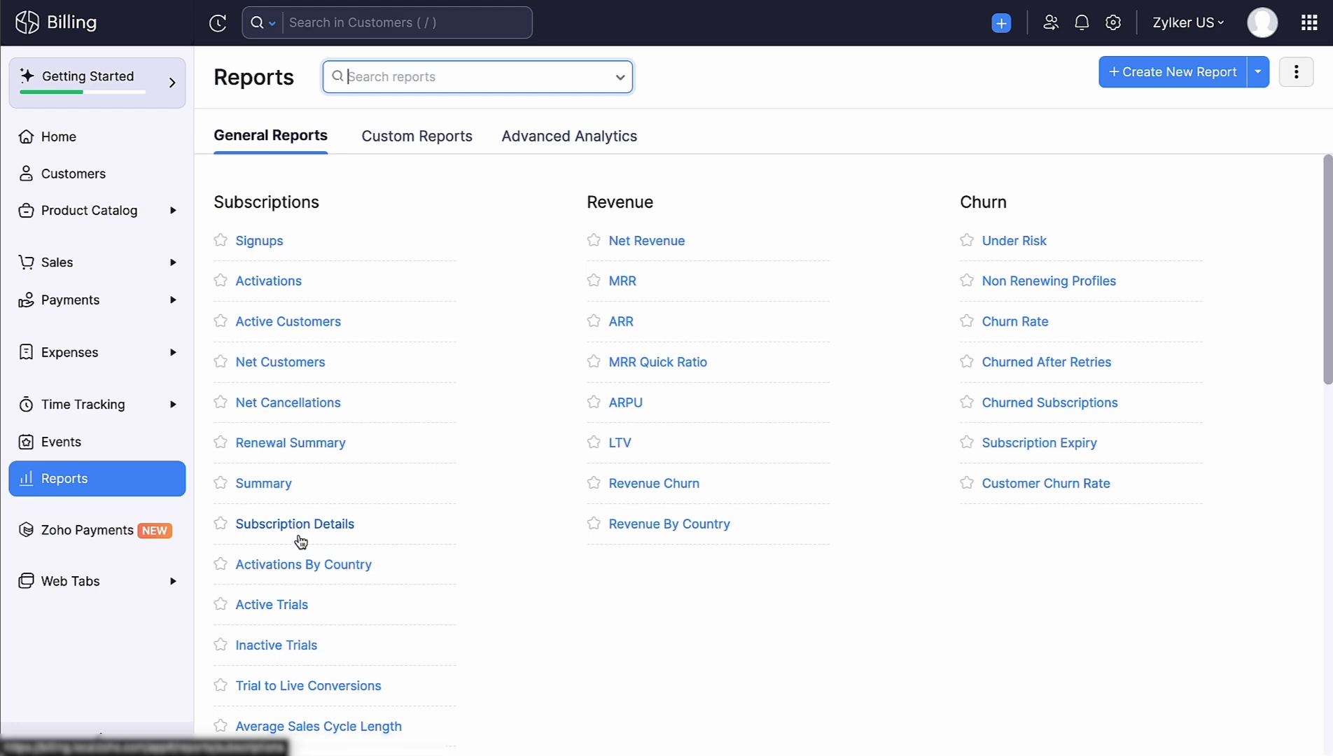
pyautogui.scroll(-3, 554, 604)
pyautogui.scroll(-3, 554, 604)
pyautogui.scroll(-1, 554, 604)
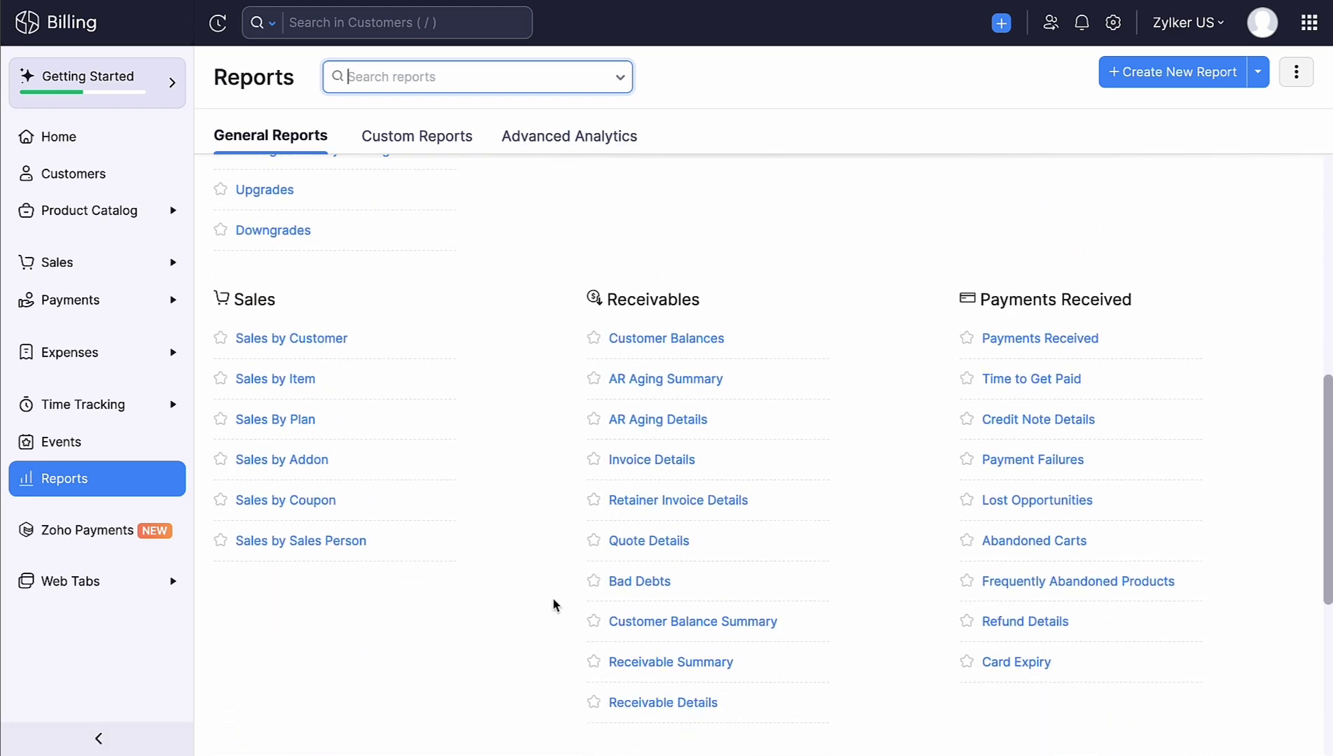
pyautogui.scroll(-1, 554, 604)
# Open the Abandoned Carts report under Reports
pyautogui.click(1033, 482)
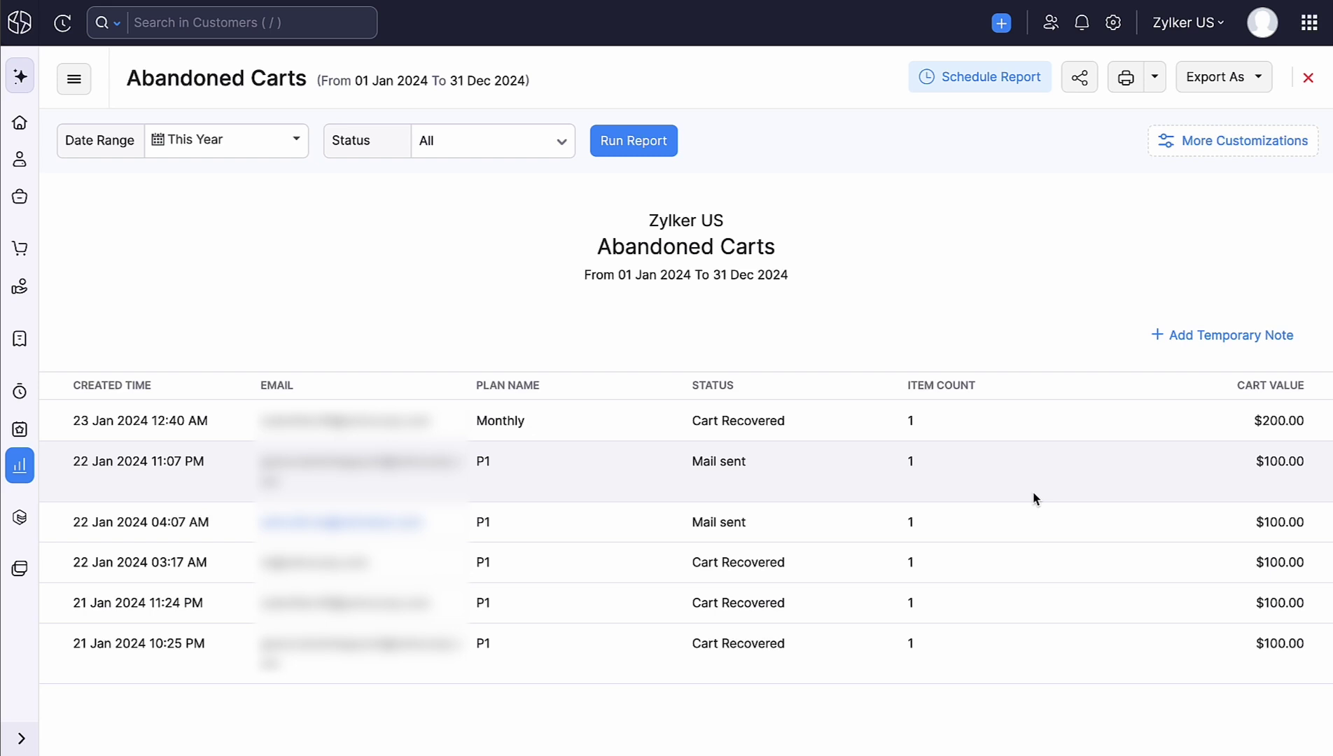
# Open the 22 Jan 2024 11:07 PM cart's details, leaving it unmarked as recovered
pyautogui.click(994, 489)
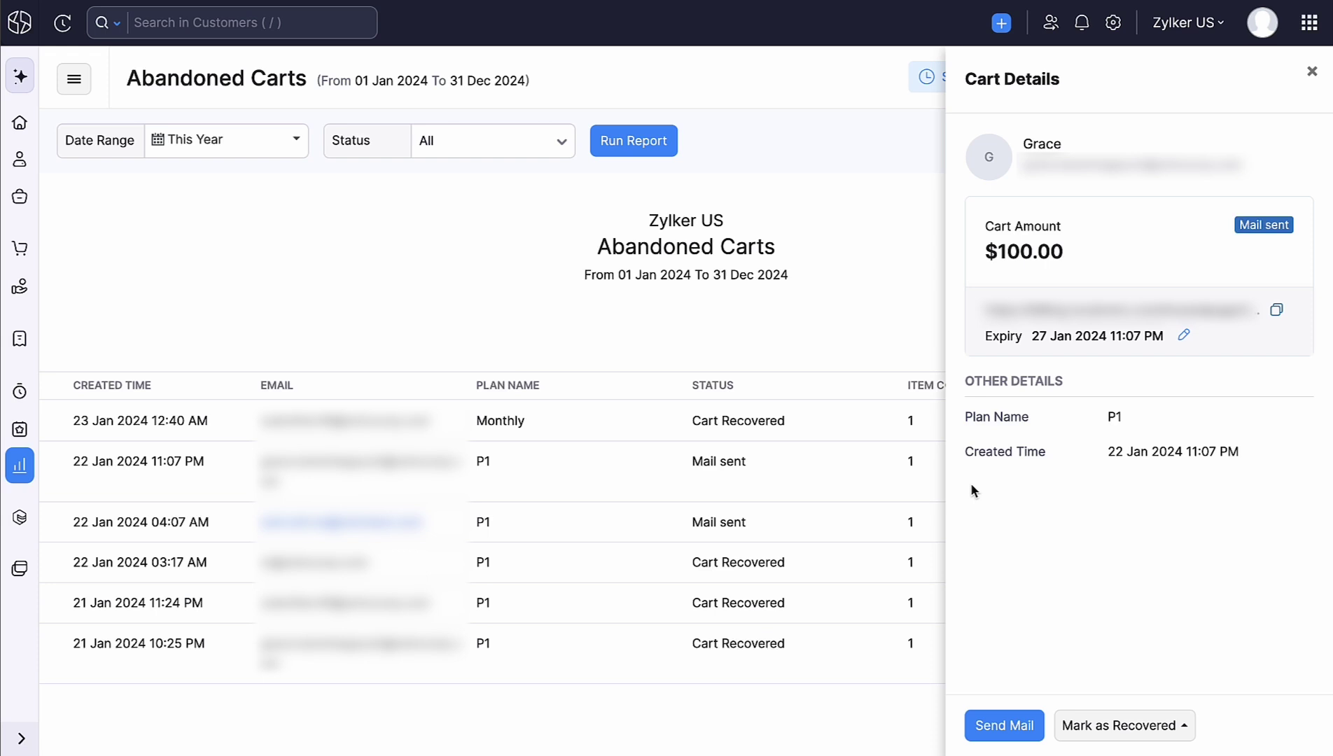
pyautogui.click(1177, 725)
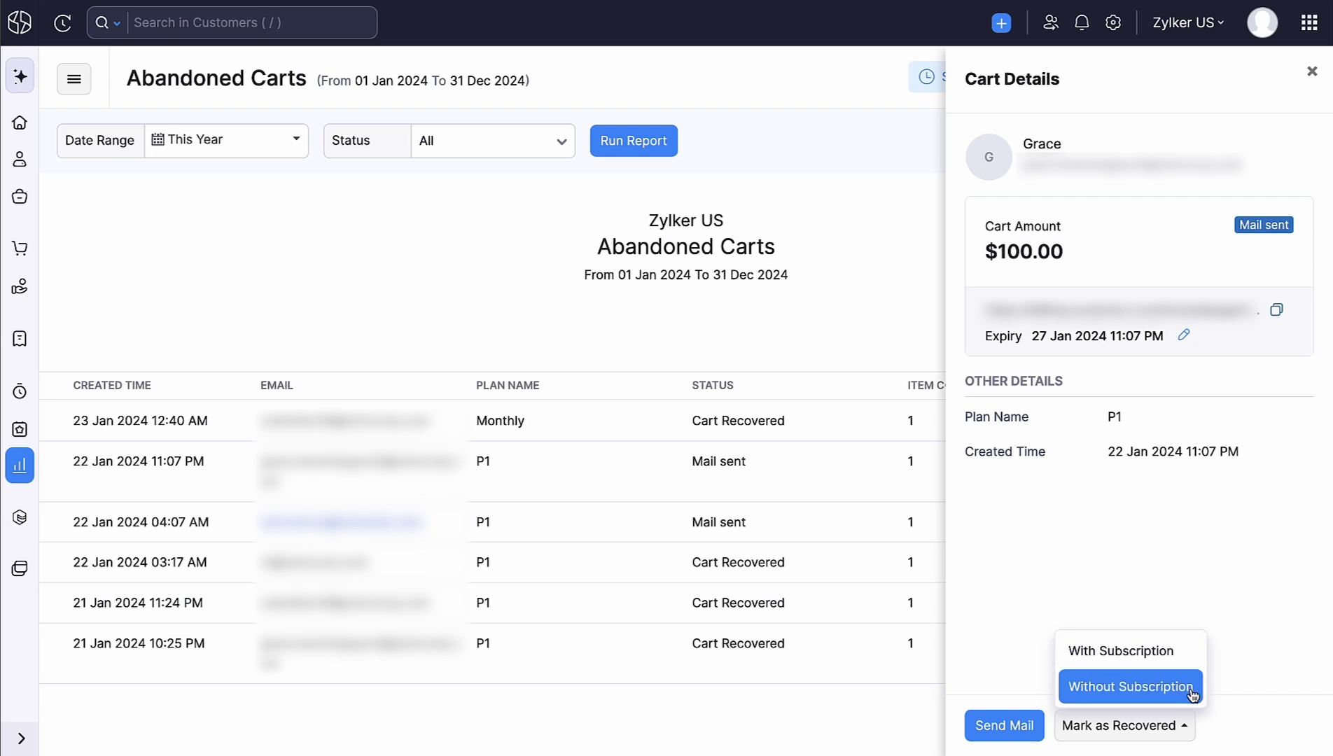
pyautogui.click(1135, 580)
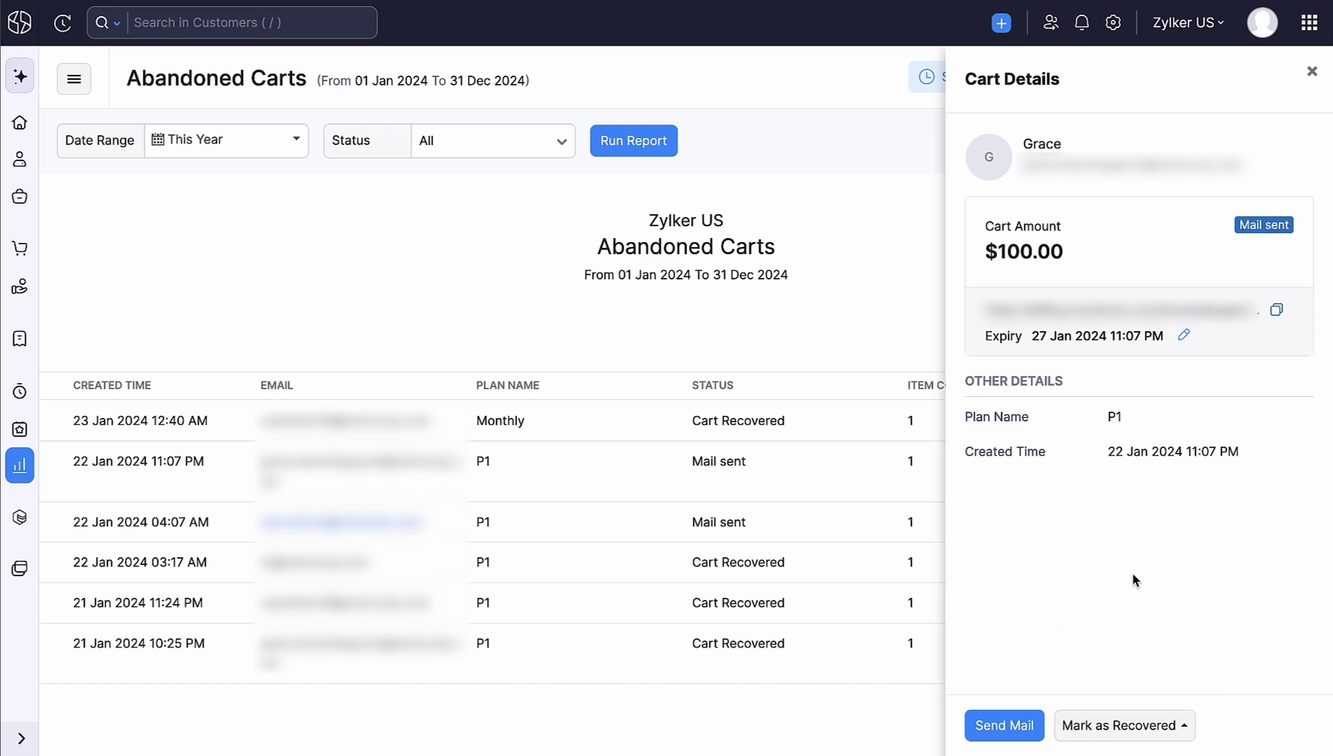
# Extend the cart link's expiry to 08 Feb 2024 and send its recovery mail
pyautogui.click(1184, 334)
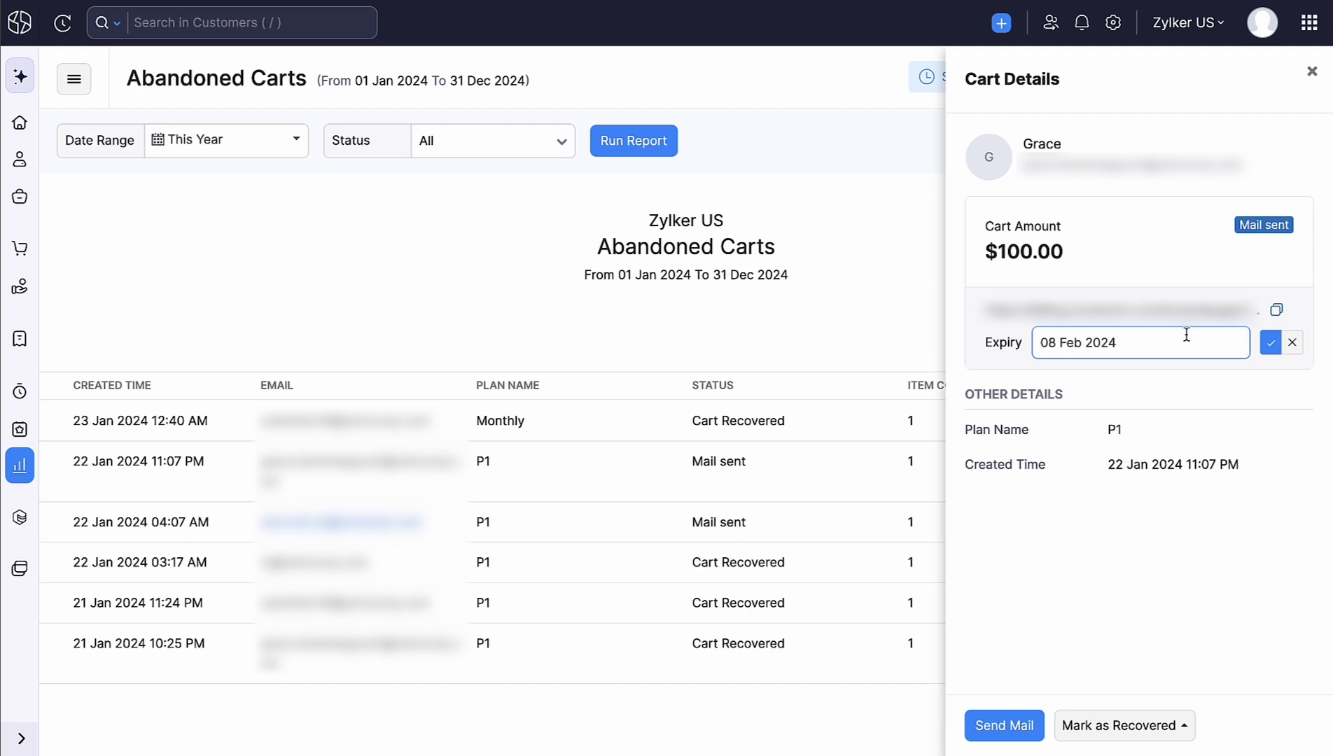
pyautogui.click(1269, 343)
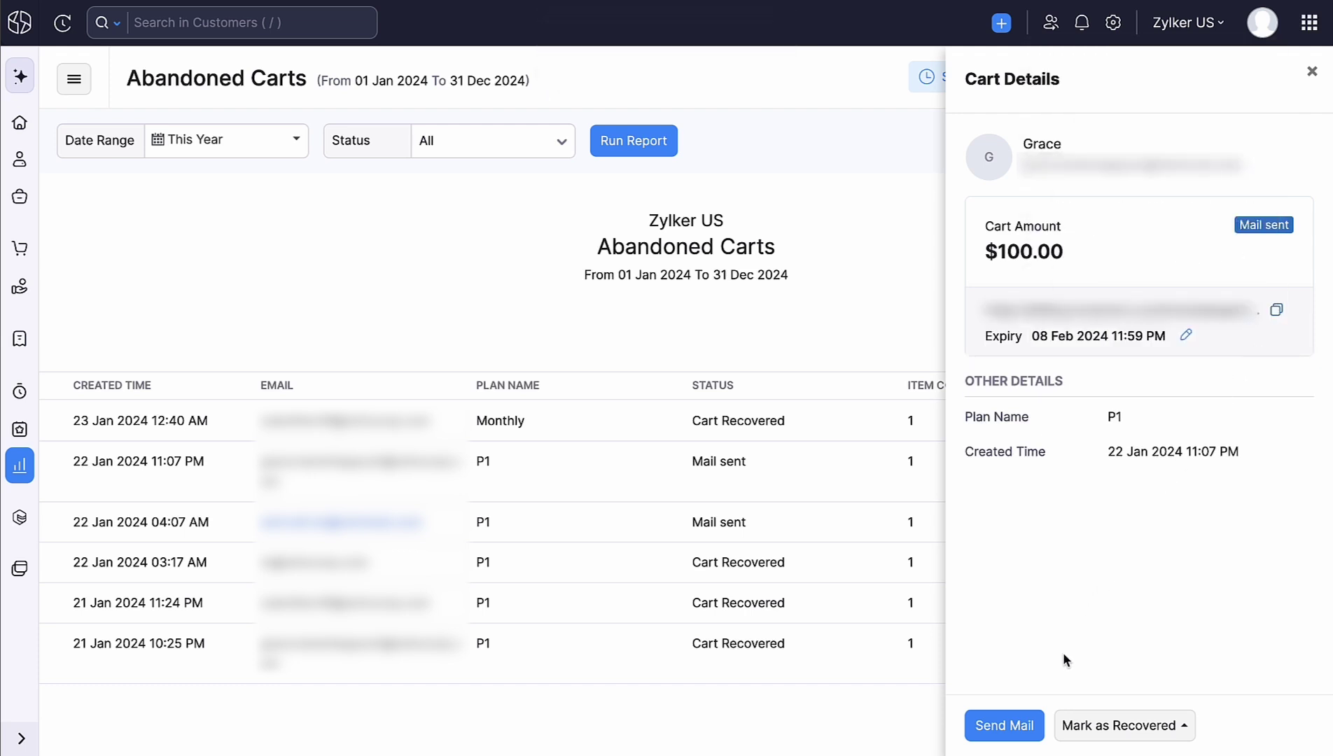
pyautogui.click(1004, 725)
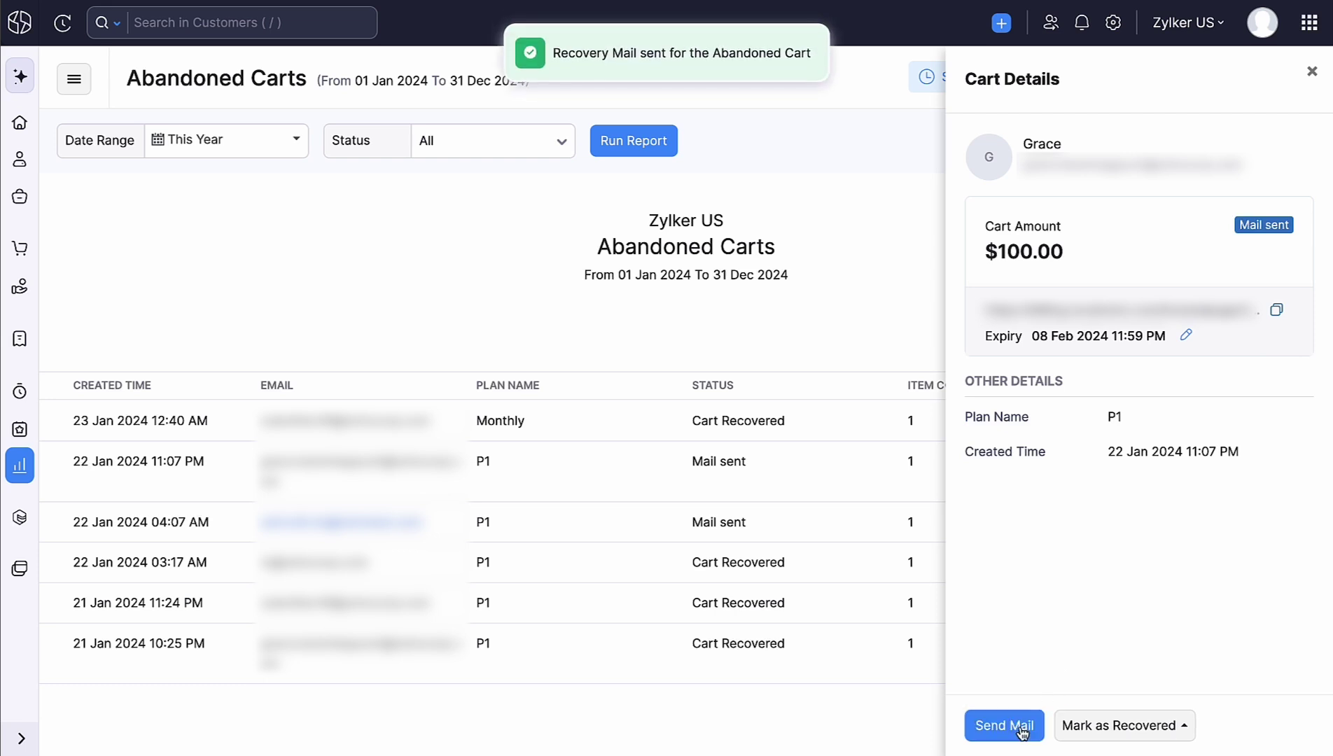